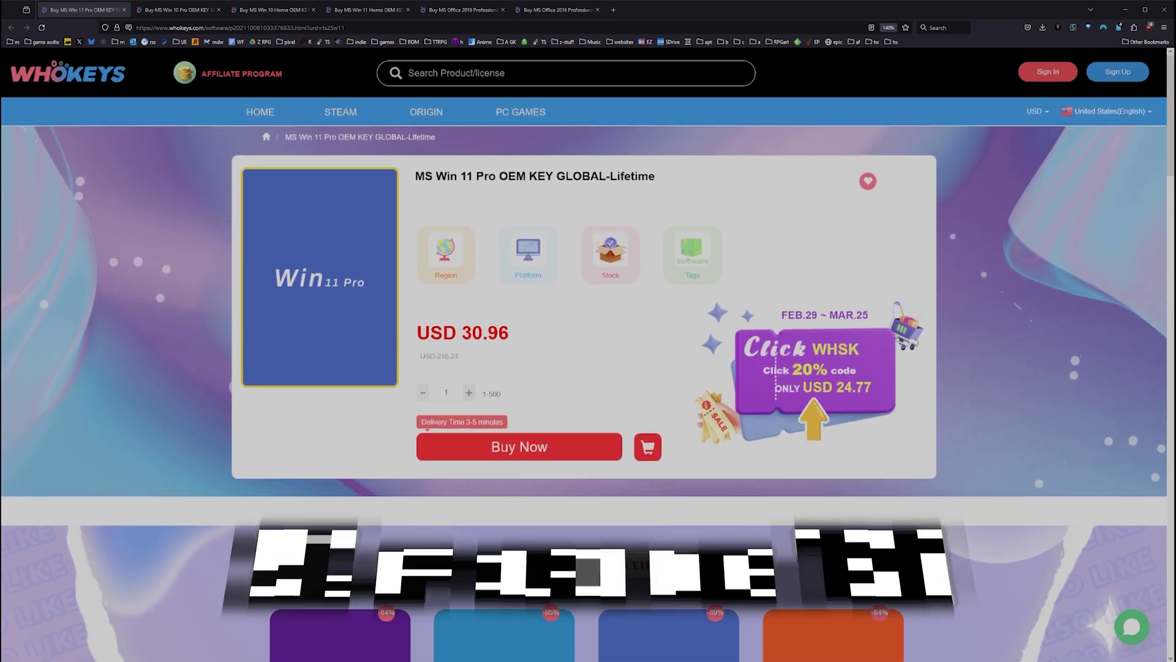
Step: Browse the Win 10 Pro, Win 10 Home, Win 11 Home, Office 2019 and Office 2016 key product pages
click(167, 14)
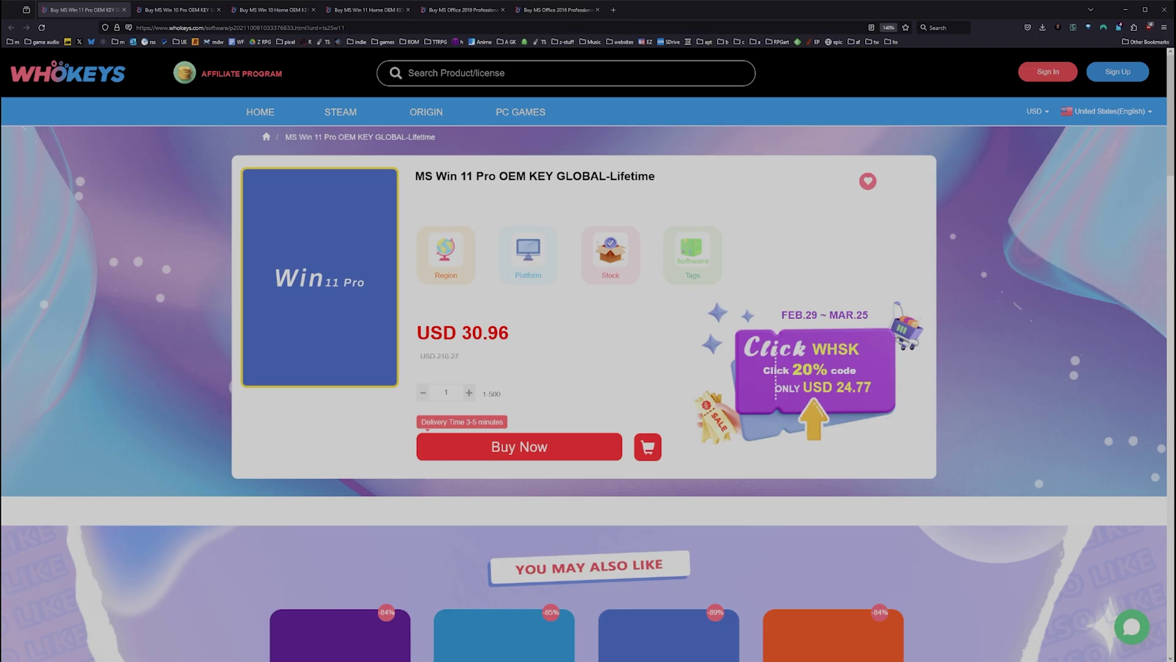
click(261, 13)
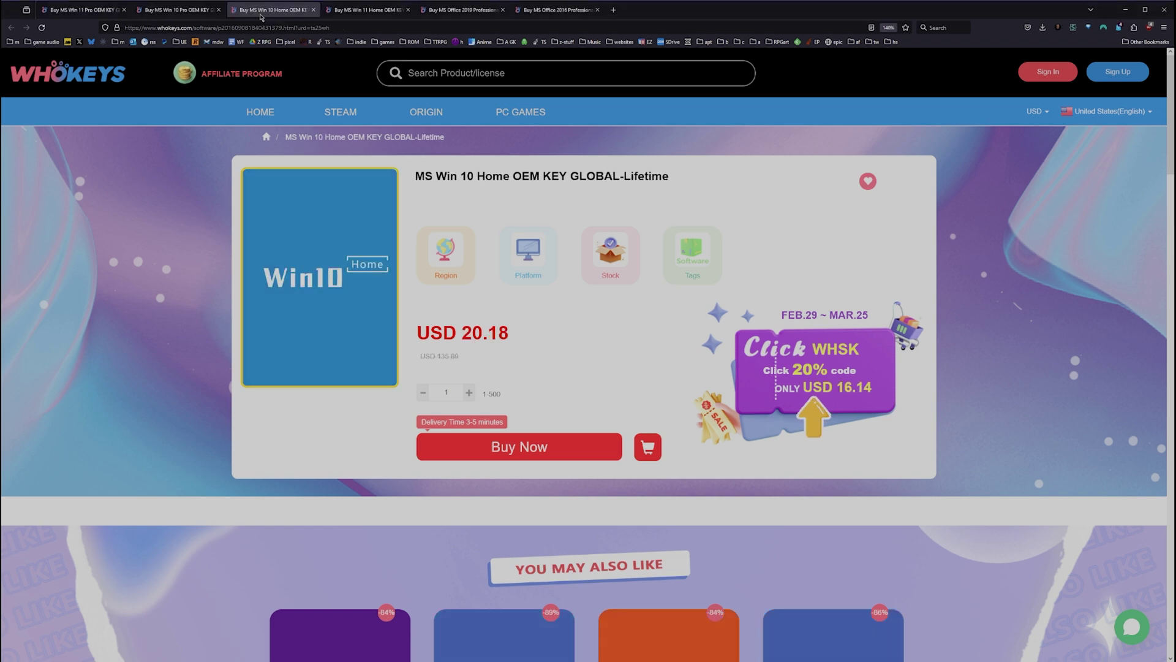
click(349, 12)
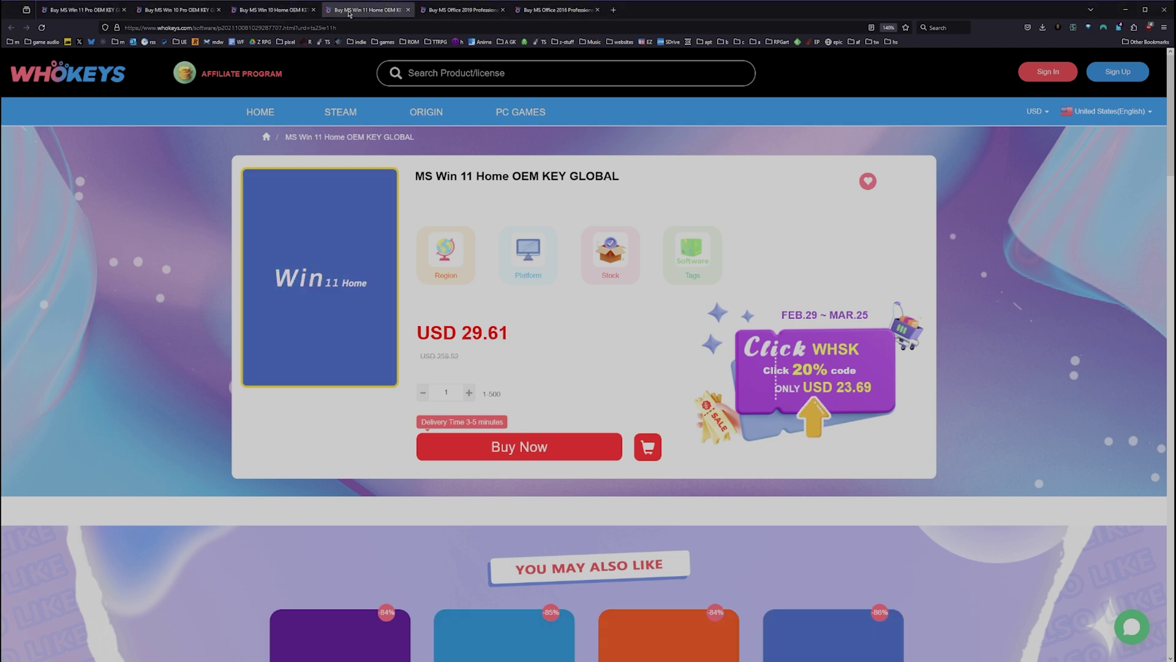
click(431, 13)
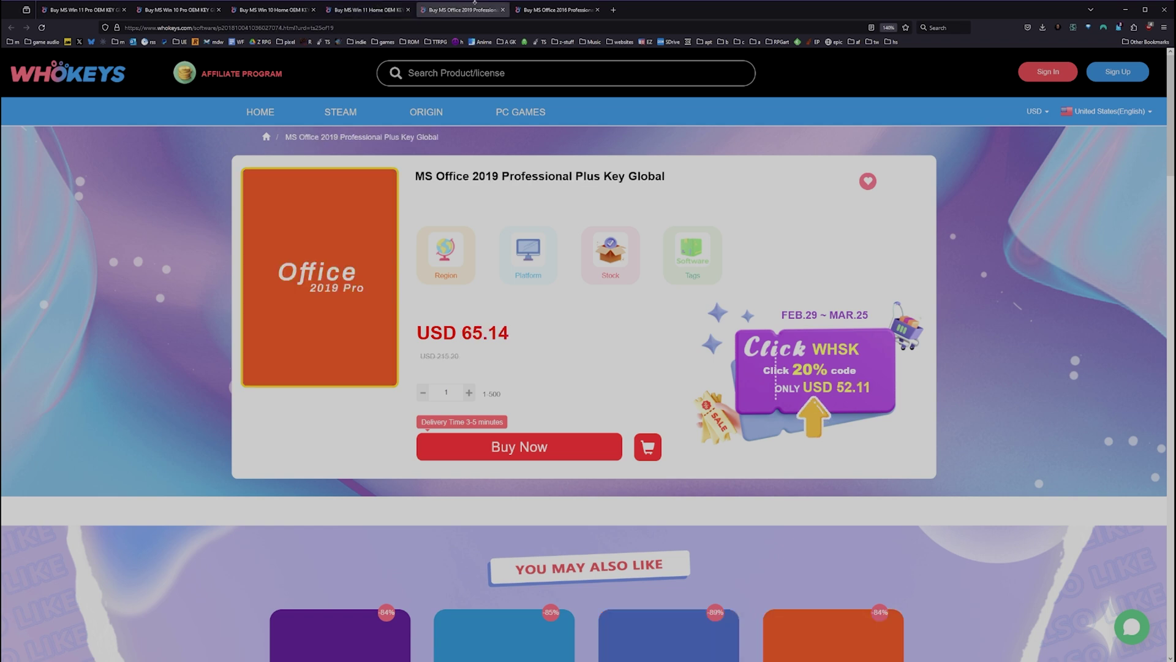
click(563, 14)
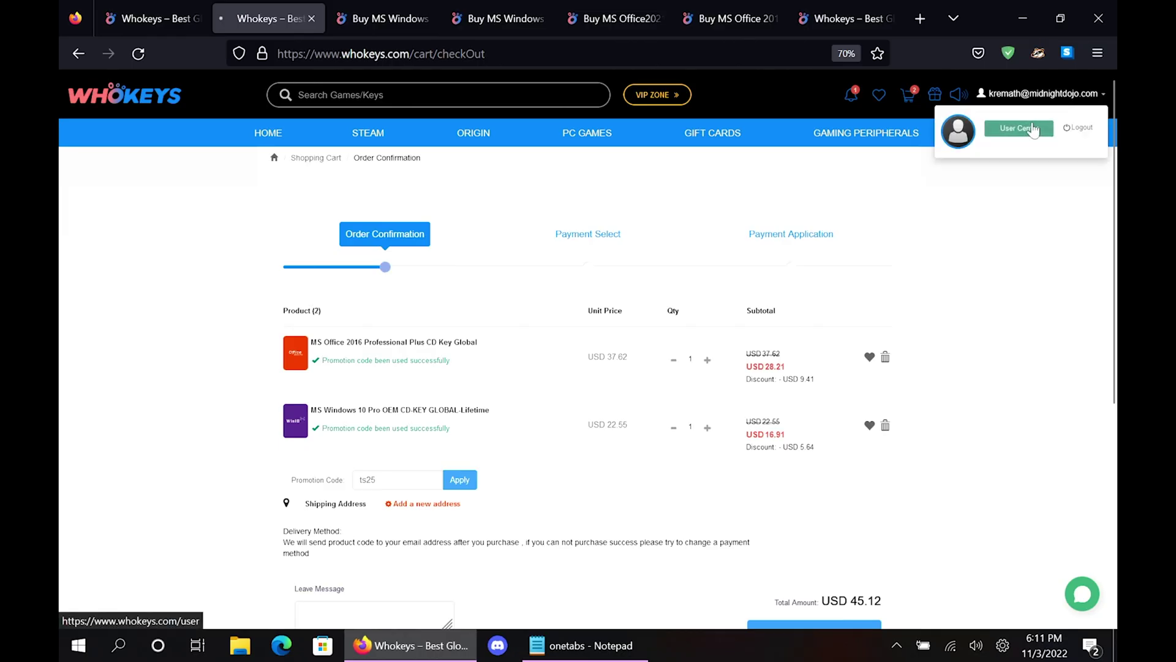
Step: Open the purchased orders list and view the keys for the Windows 10 Pro order
click(570, 283)
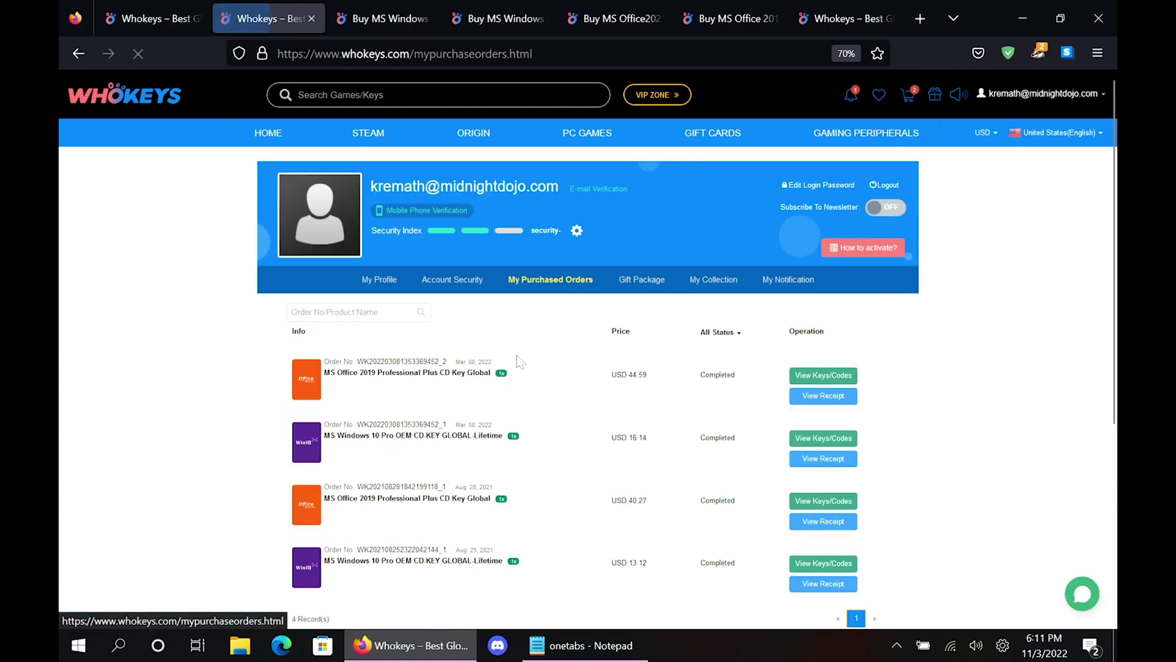
click(806, 439)
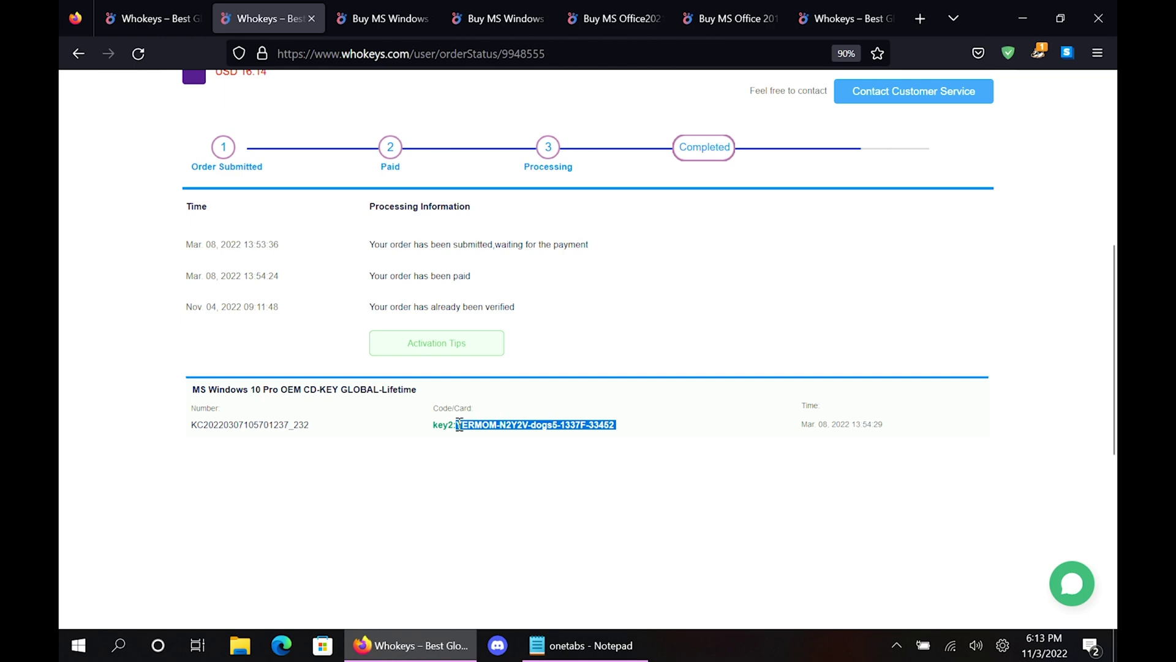
Step: Search 'act' from Start, open Windows Activation settings and confirm Windows is activated
key(super)
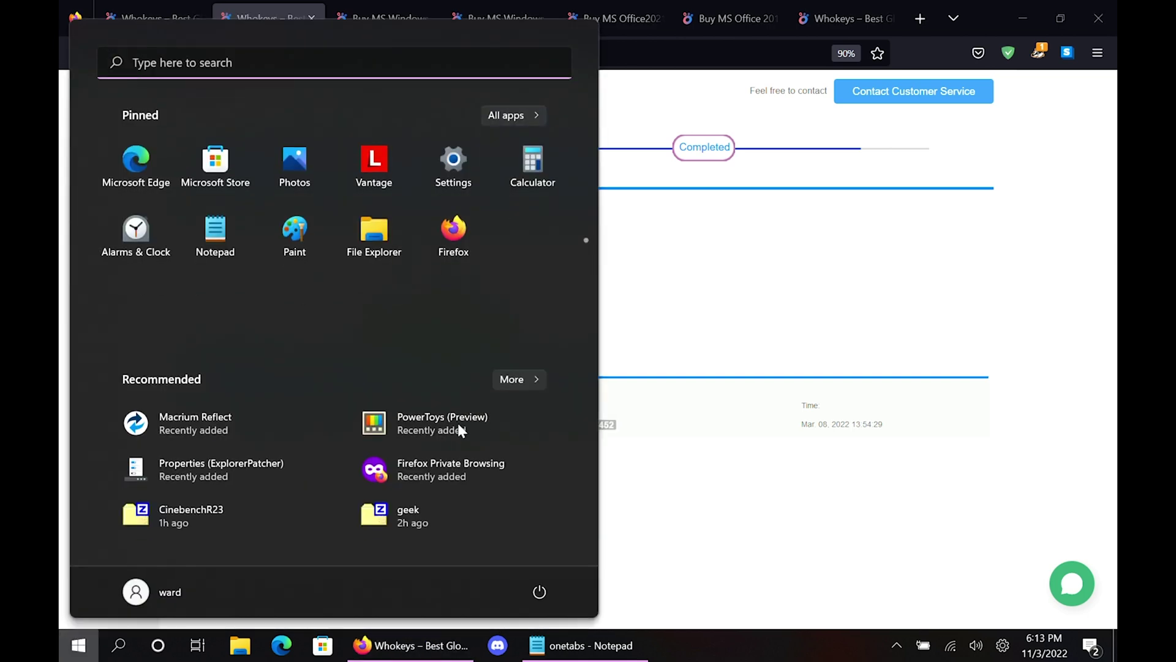
text(activation settings)
click(176, 193)
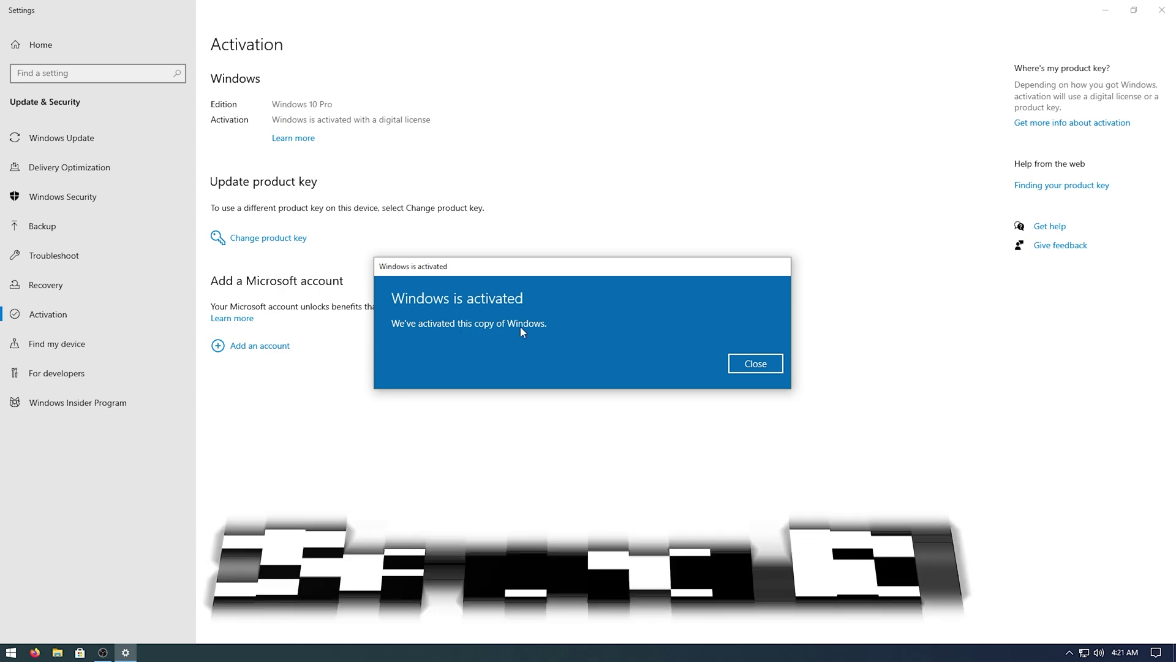
middle_click(95, 209)
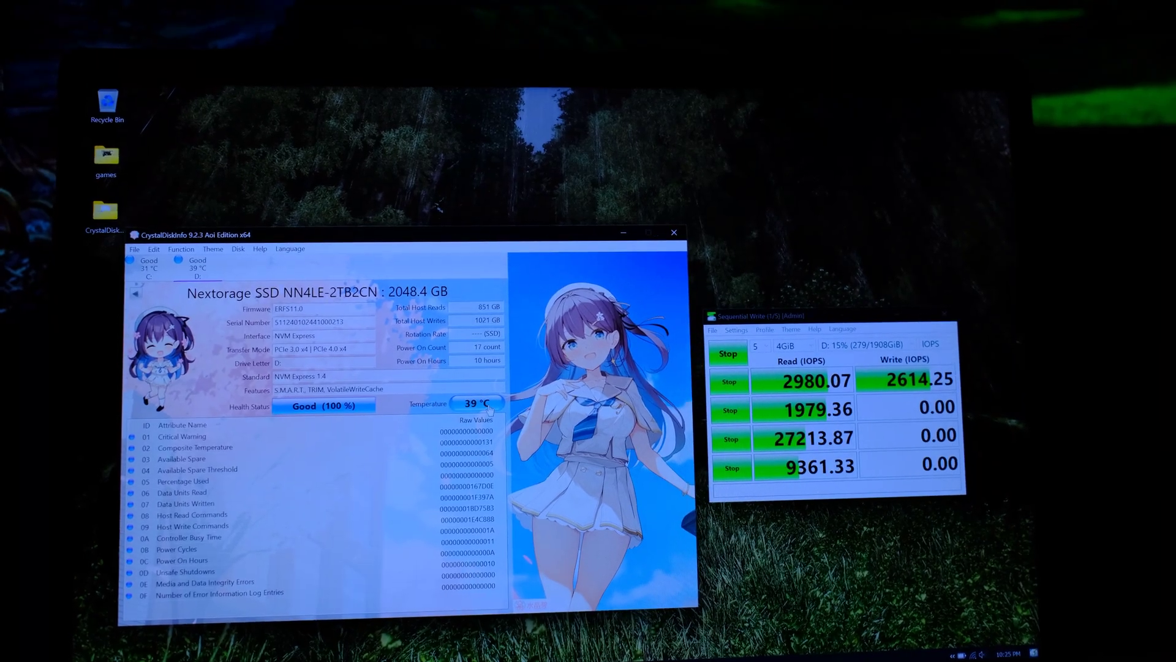
Step: Finish arranging the CrystalDiskInfo, CrystalDiskMark and Disk Speed Test windows on the desktop
click(471, 416)
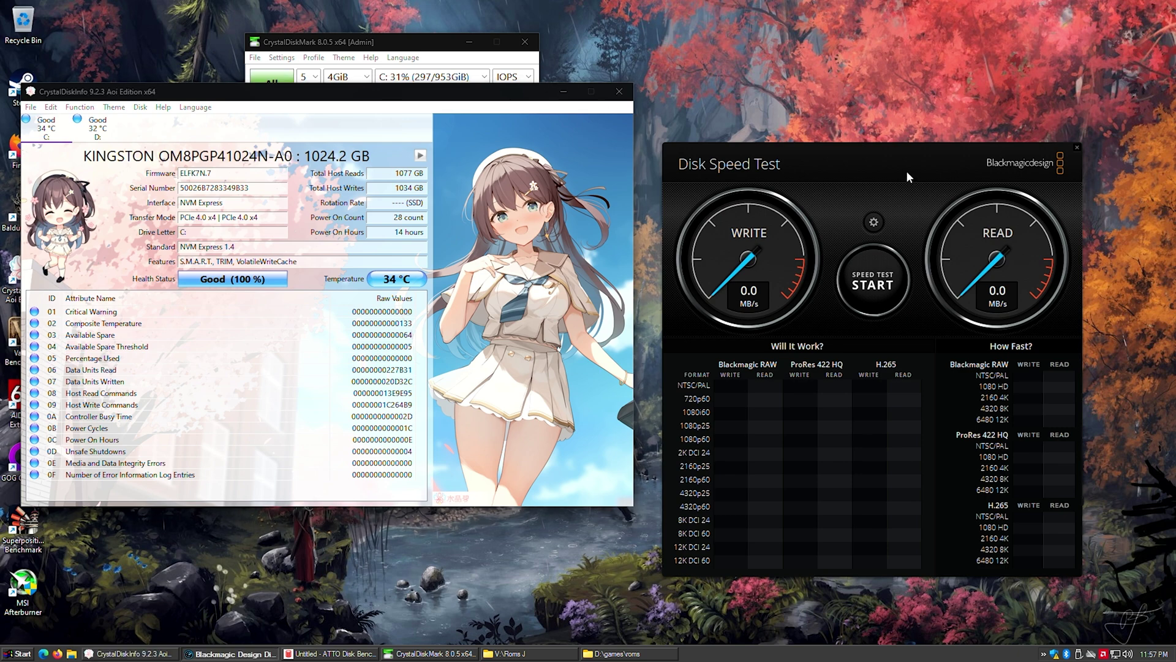
Step: Set 2TB (D:) as the Blackmagic Disk Speed Test target drive
drag(906, 170, 487, 133)
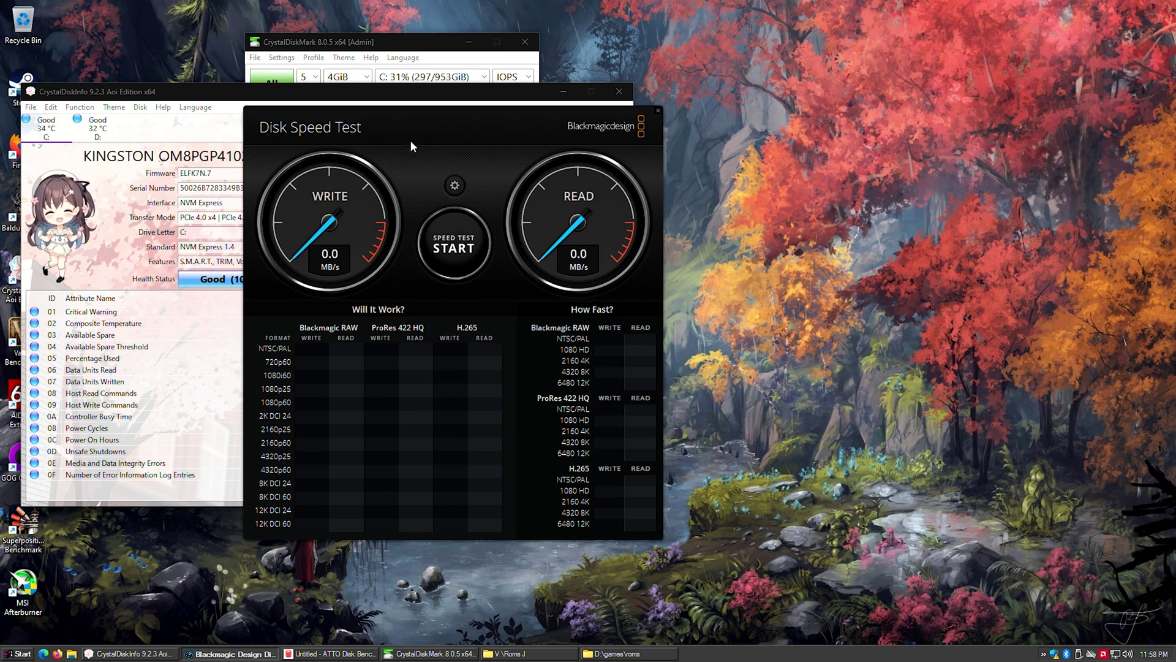
click(455, 185)
click(456, 232)
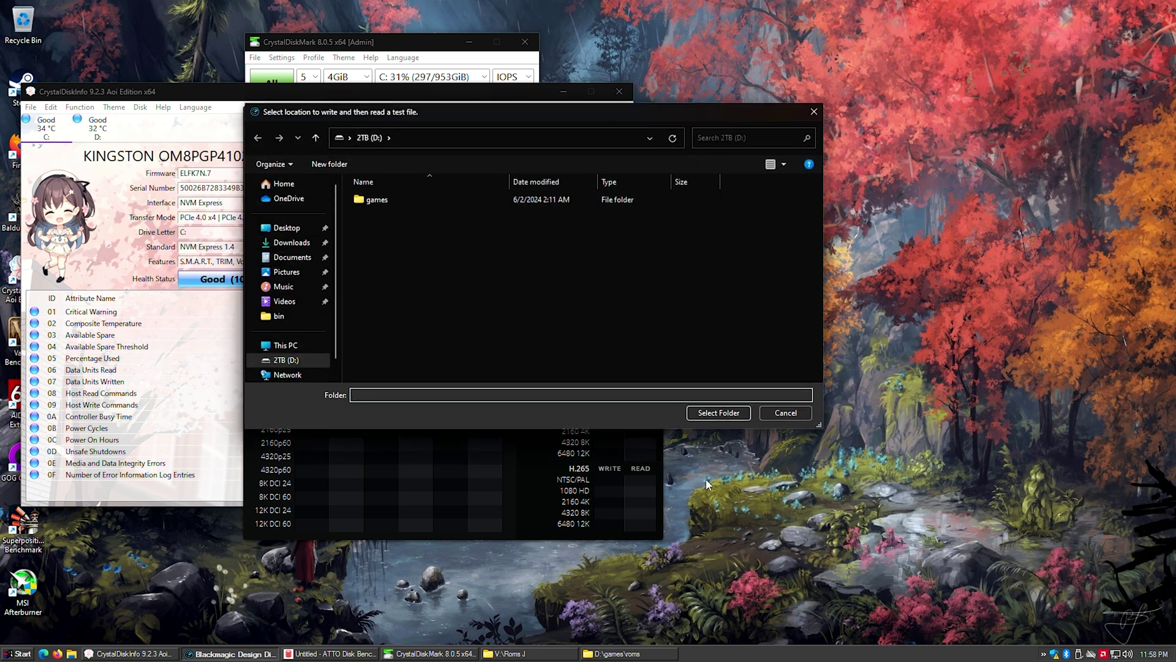
click(716, 413)
Step: Position the speed test and CrystalDiskMark windows, then bring ATTO and the Roms J folder forward
drag(456, 128, 415, 131)
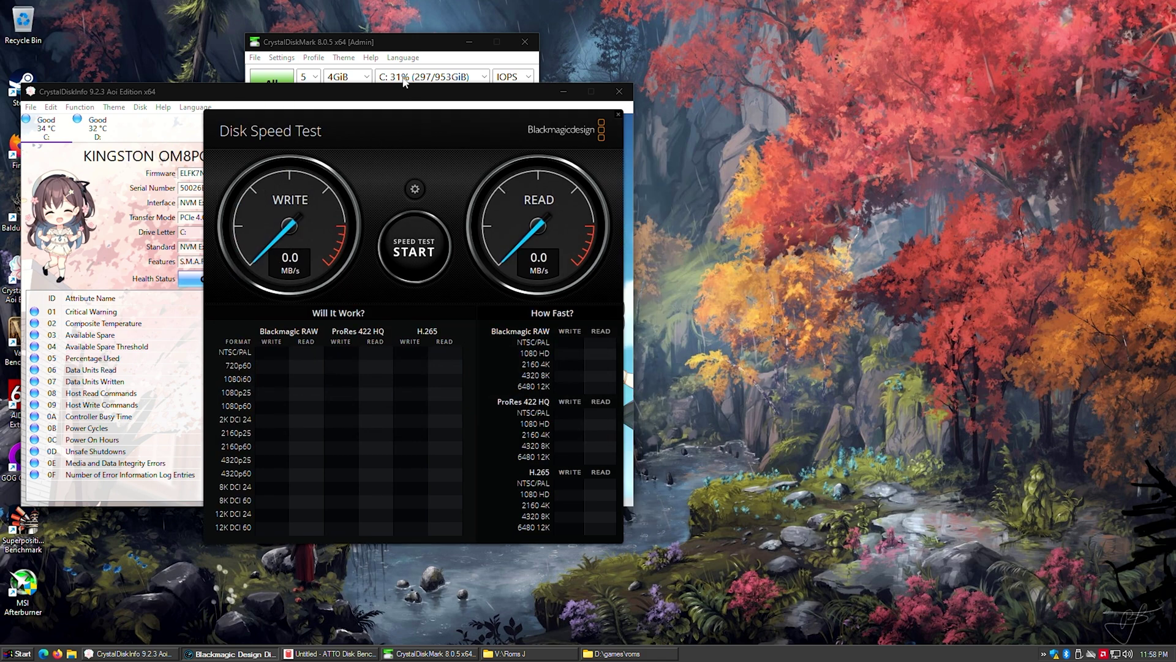
drag(372, 46, 590, 145)
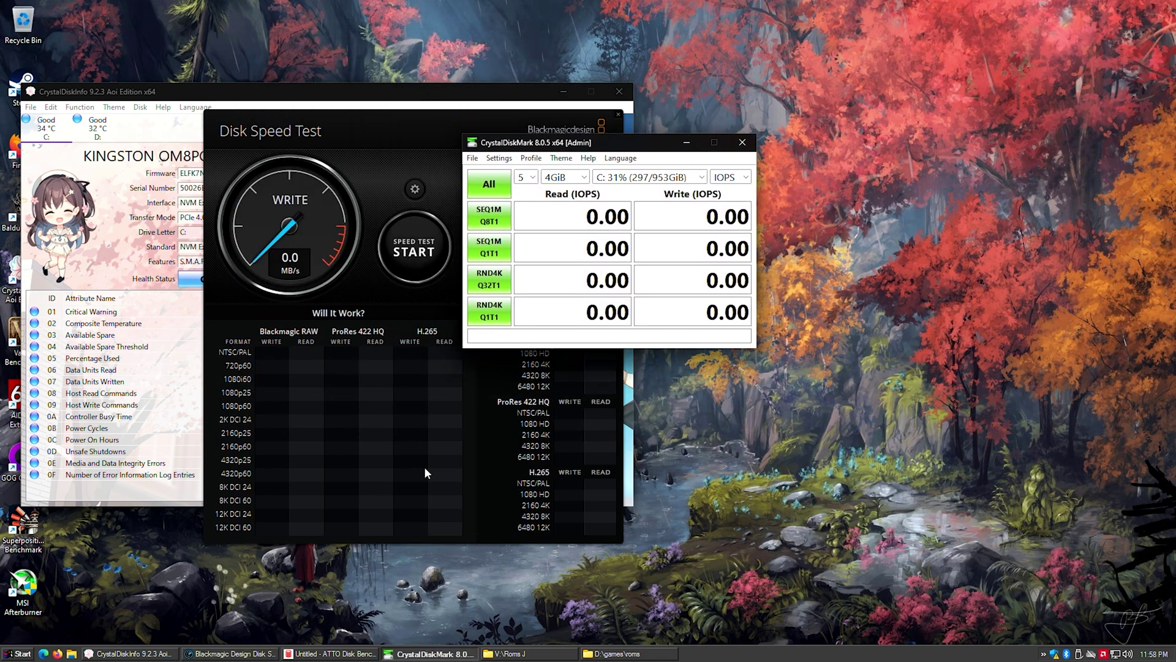
click(356, 655)
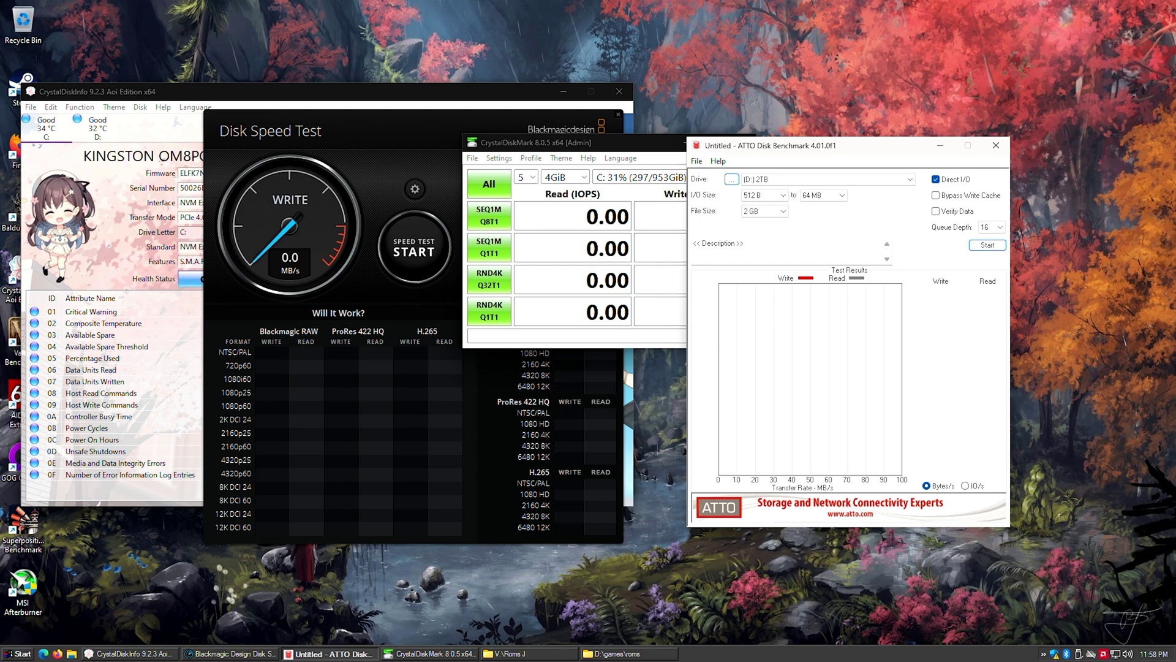
click(537, 654)
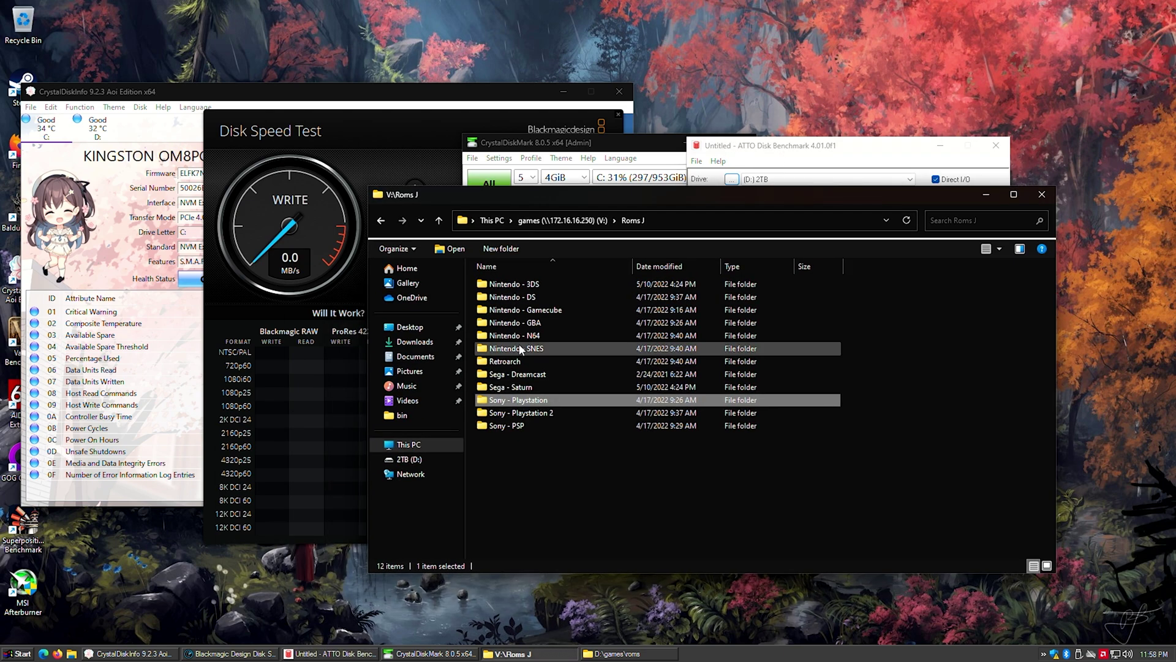
Step: Check Sony - Playstation's properties (48.8 GB, 348 files) and open the empty Sony - PS folder on D:
right_click(519, 405)
click(570, 393)
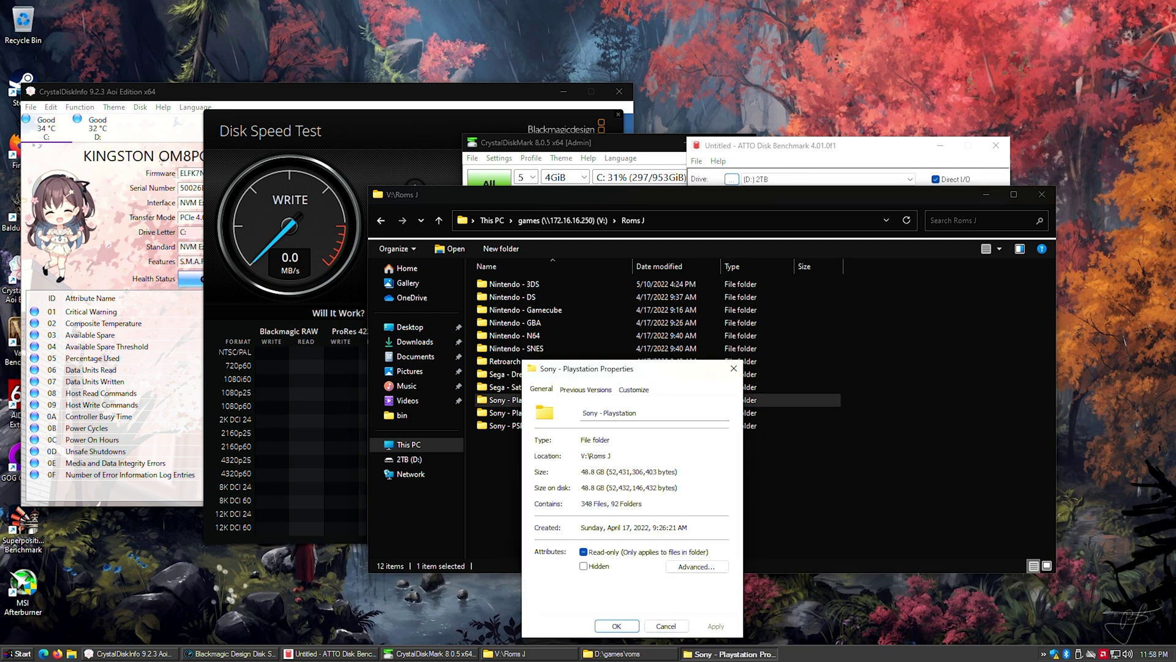
click(616, 653)
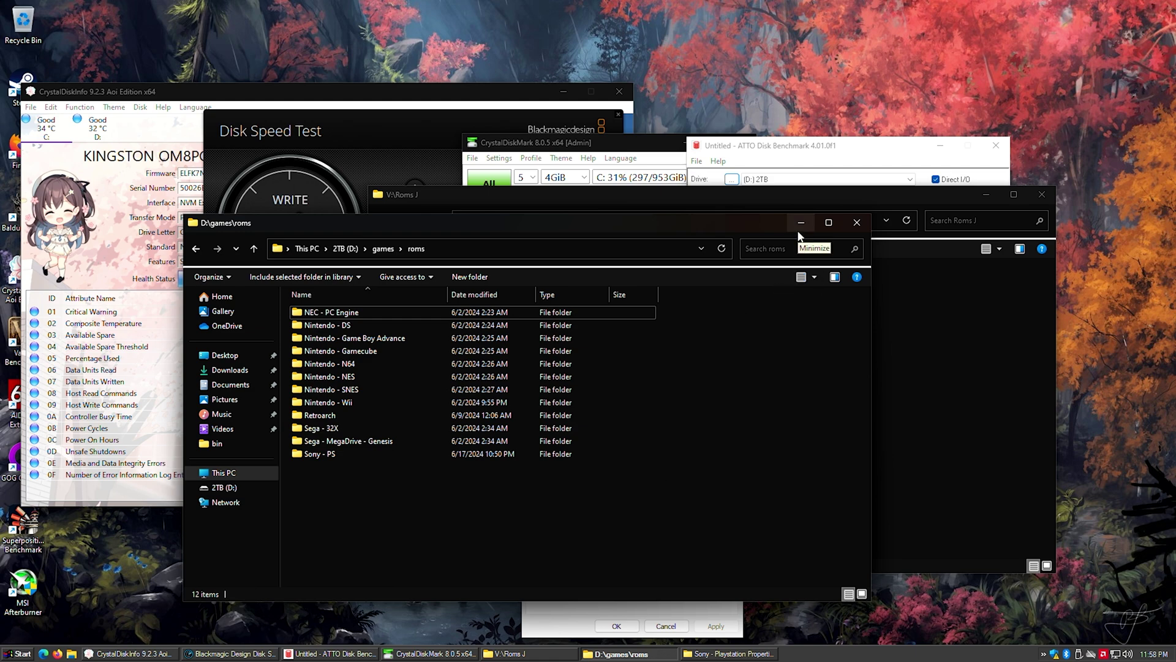
double_click(328, 456)
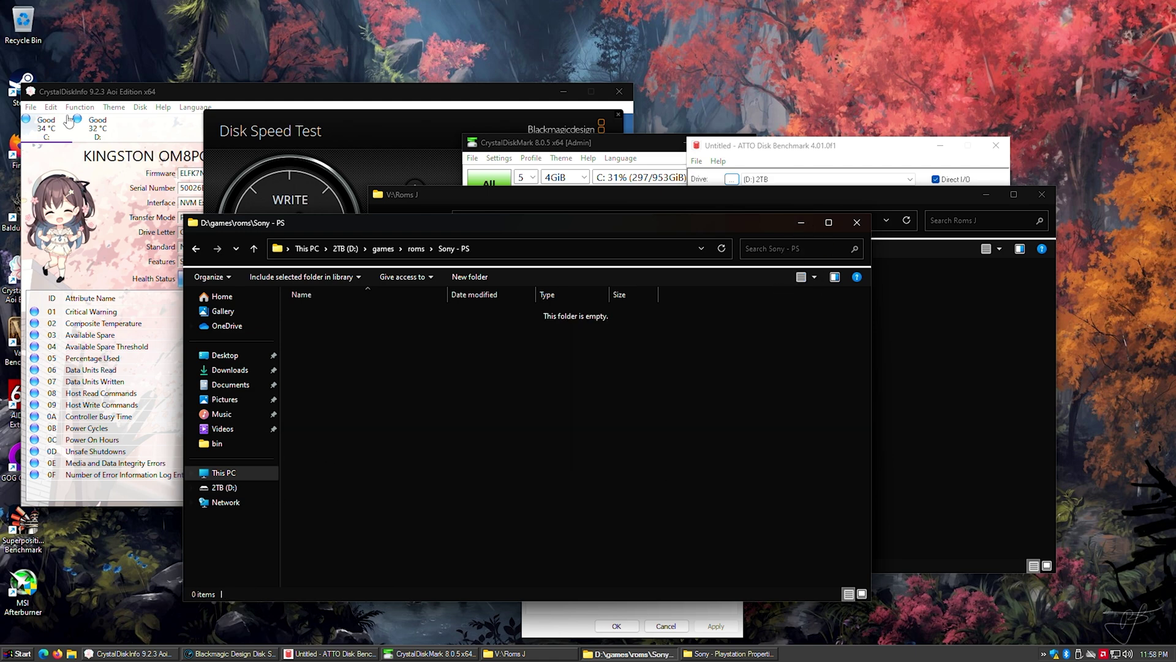
click(136, 92)
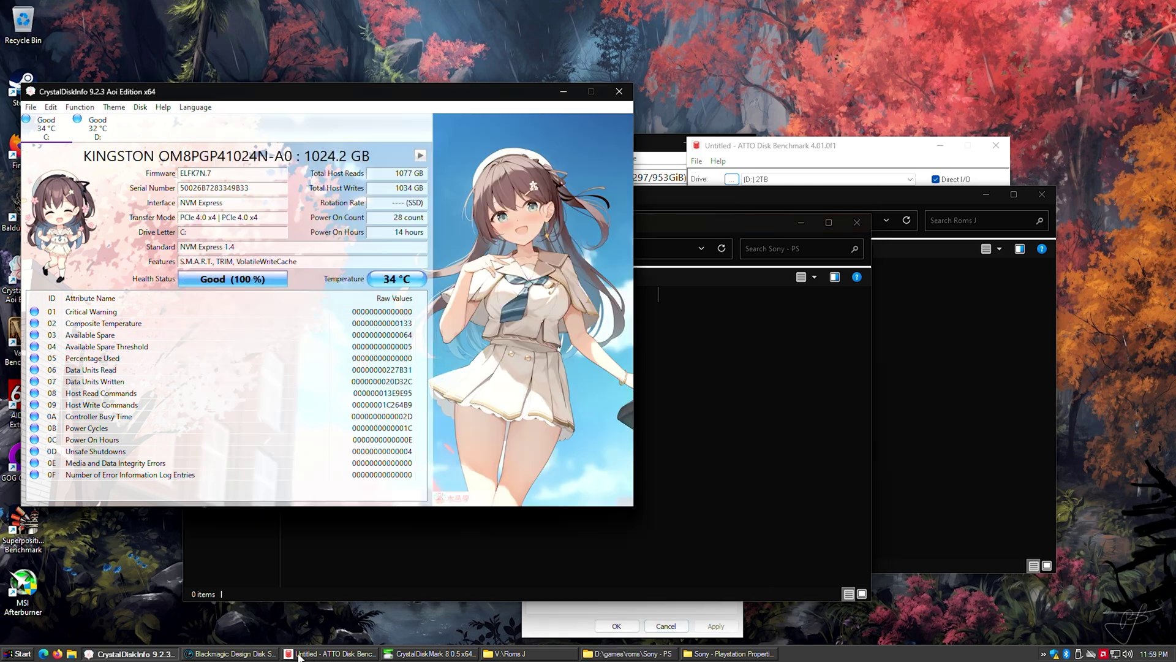
Step: Run Disk Speed Test on D:, measuring 2088.6 MB/s write and 2496.1 MB/s read, then close it
click(260, 654)
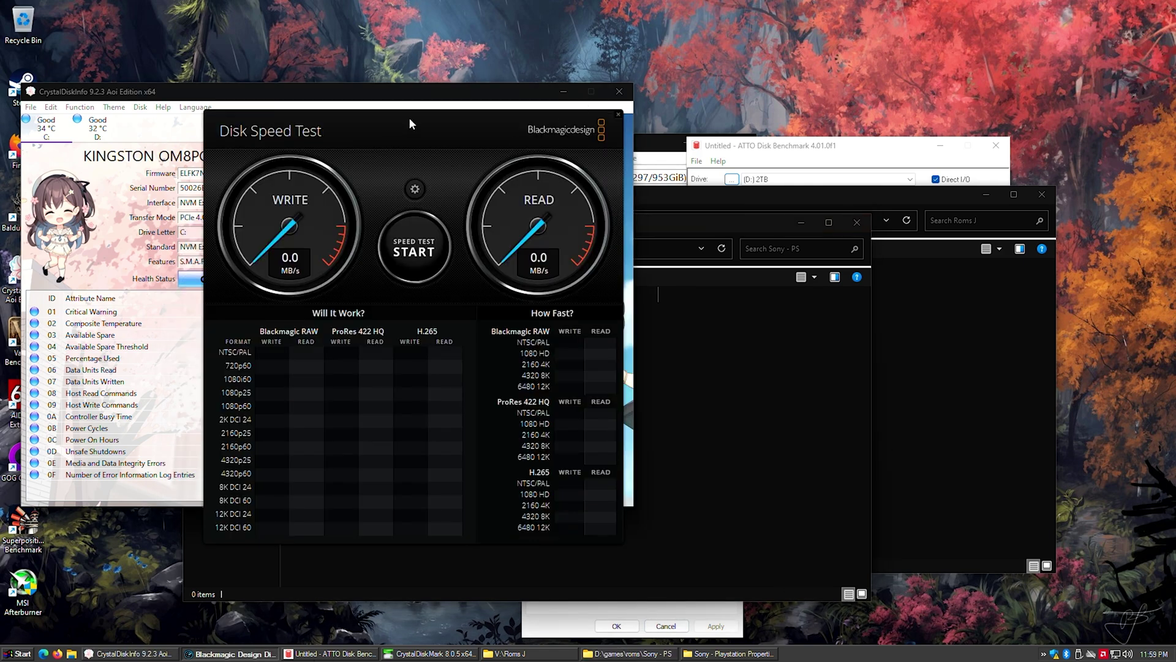
drag(410, 118, 763, 111)
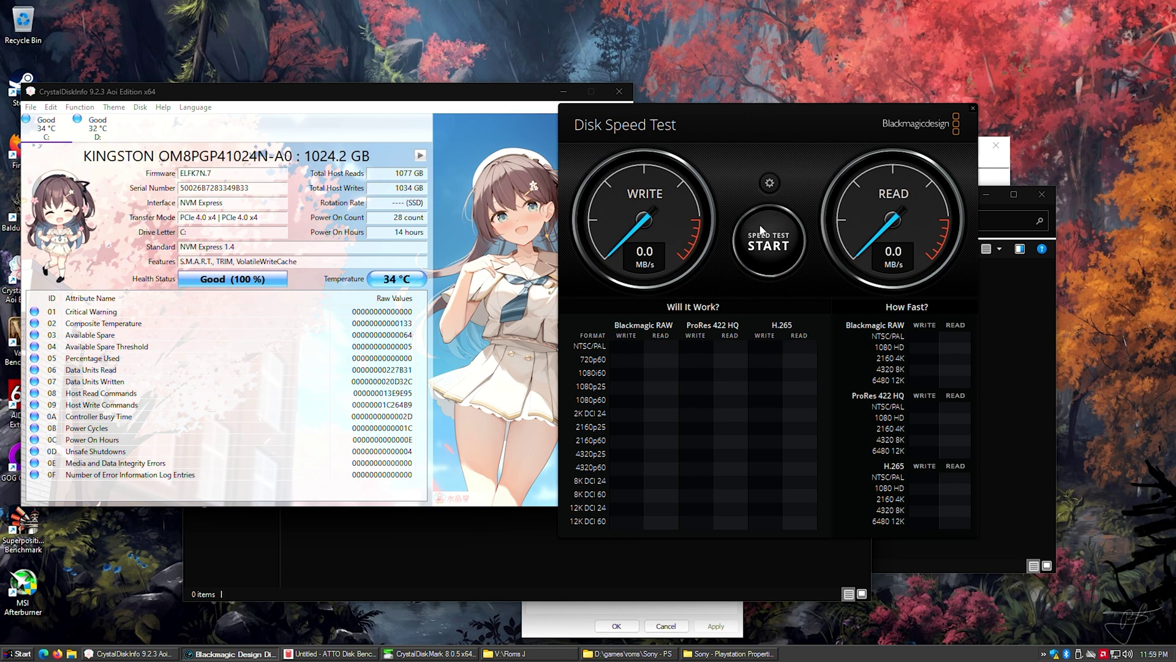
click(762, 232)
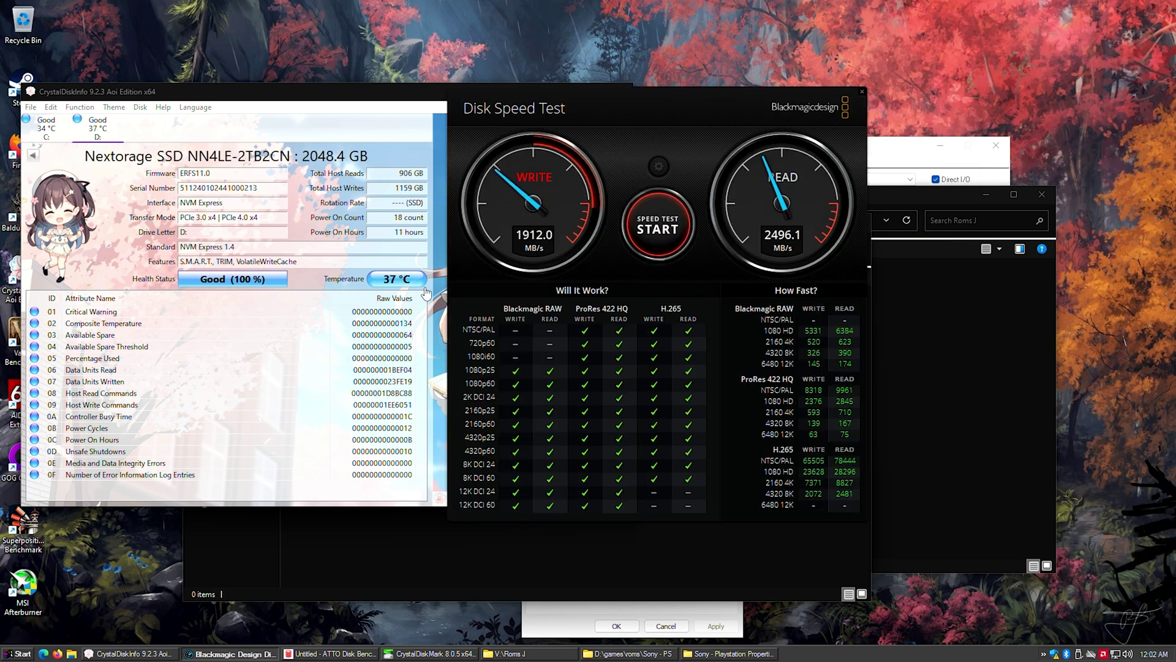
click(680, 228)
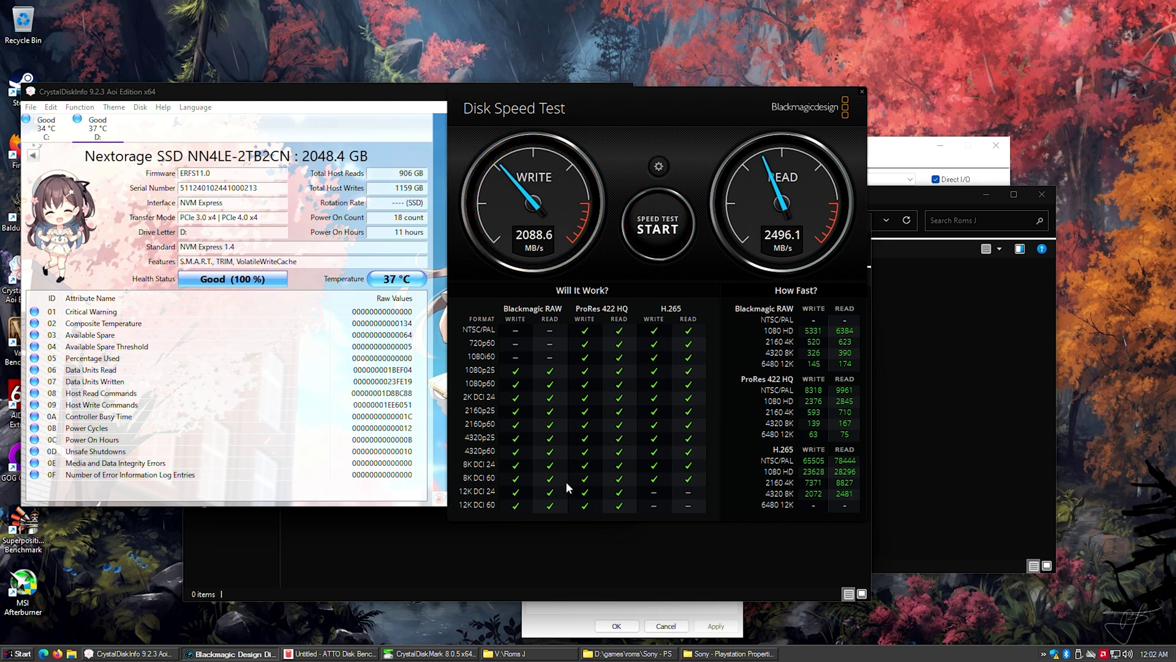
drag(754, 97, 704, 98)
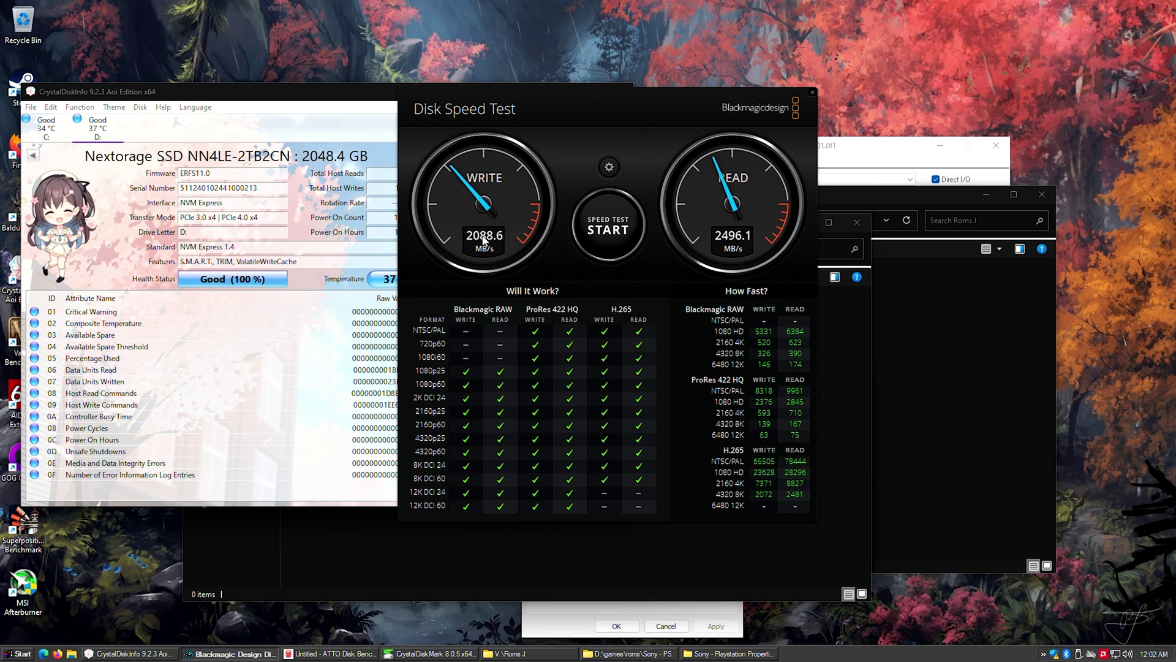
click(811, 92)
Step: Start all CrystalDiskMark tests and show the Nextorage drive's details in CrystalDiskInfo
click(310, 654)
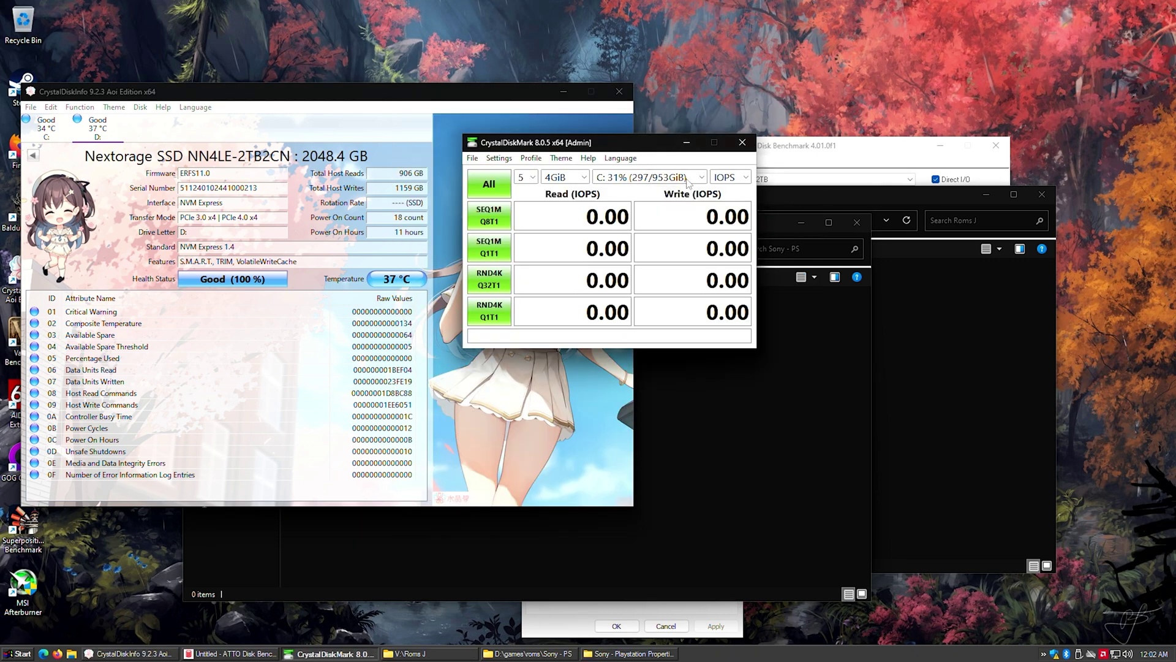
click(504, 192)
drag(605, 146, 642, 162)
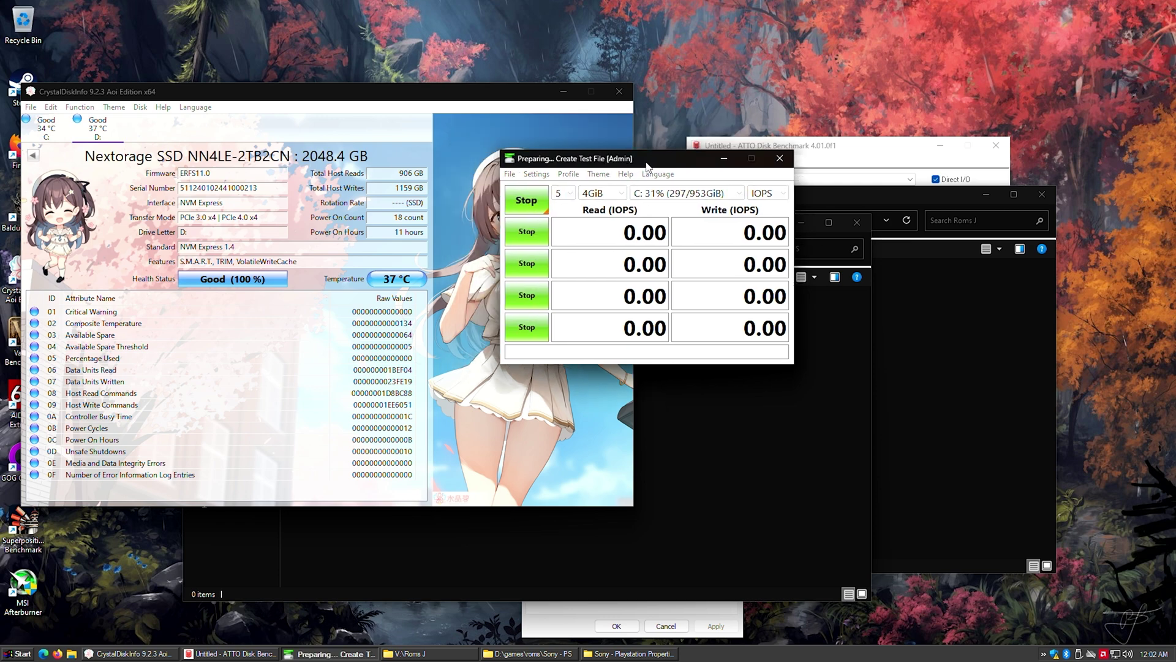
click(37, 126)
click(97, 127)
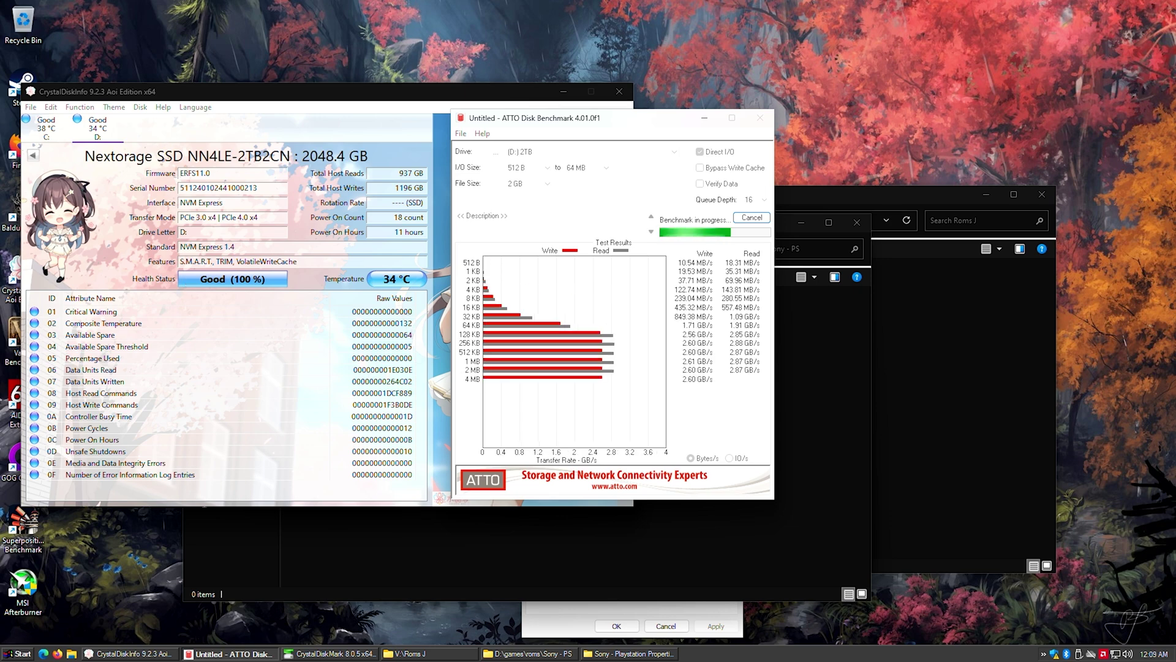
Step: Bring the D: and Roms J folder windows forward and close the drive health window
click(608, 568)
click(530, 399)
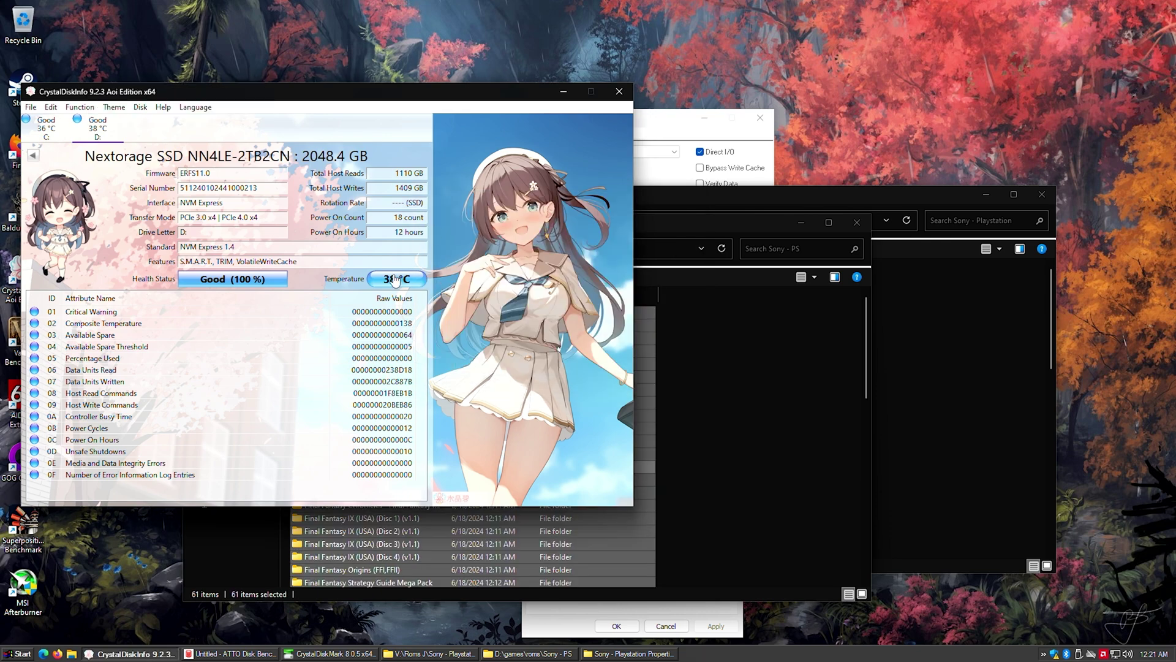
click(630, 92)
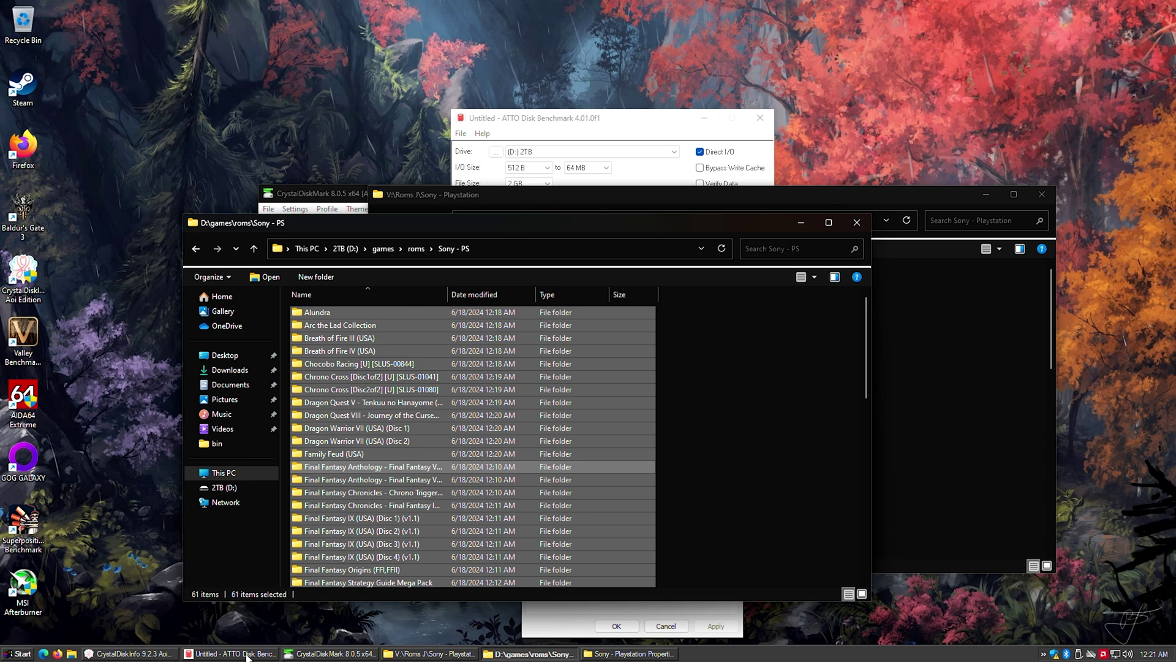
Step: Switch CrystalDiskMark's result units to IOPS, then reopen the units list
click(331, 653)
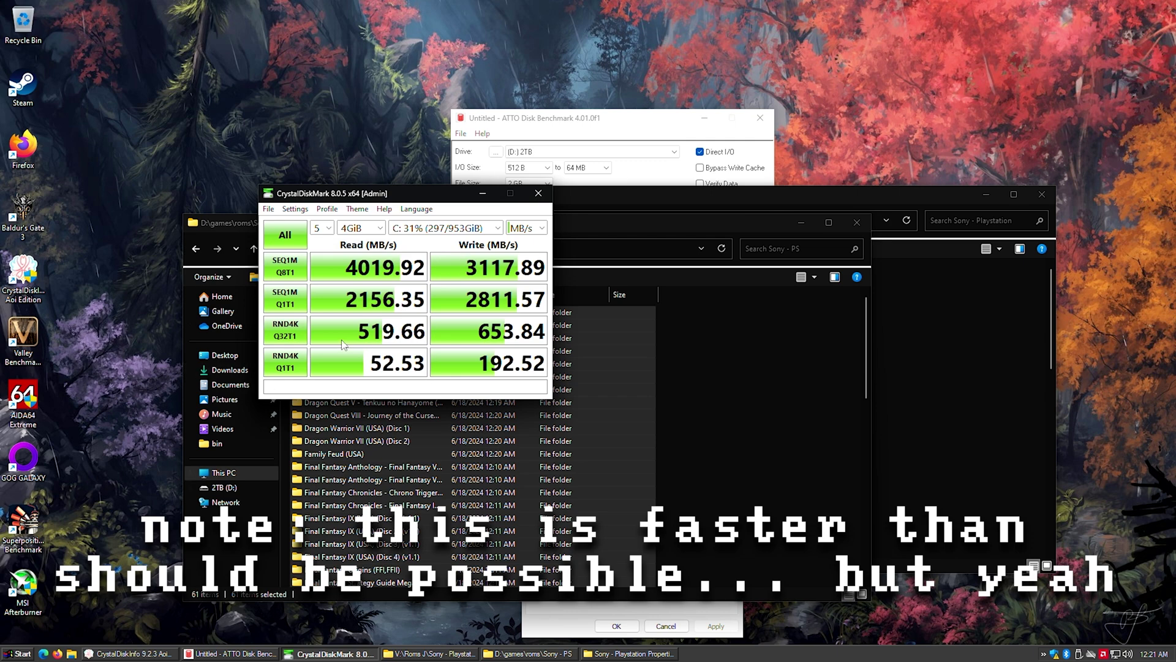
click(513, 229)
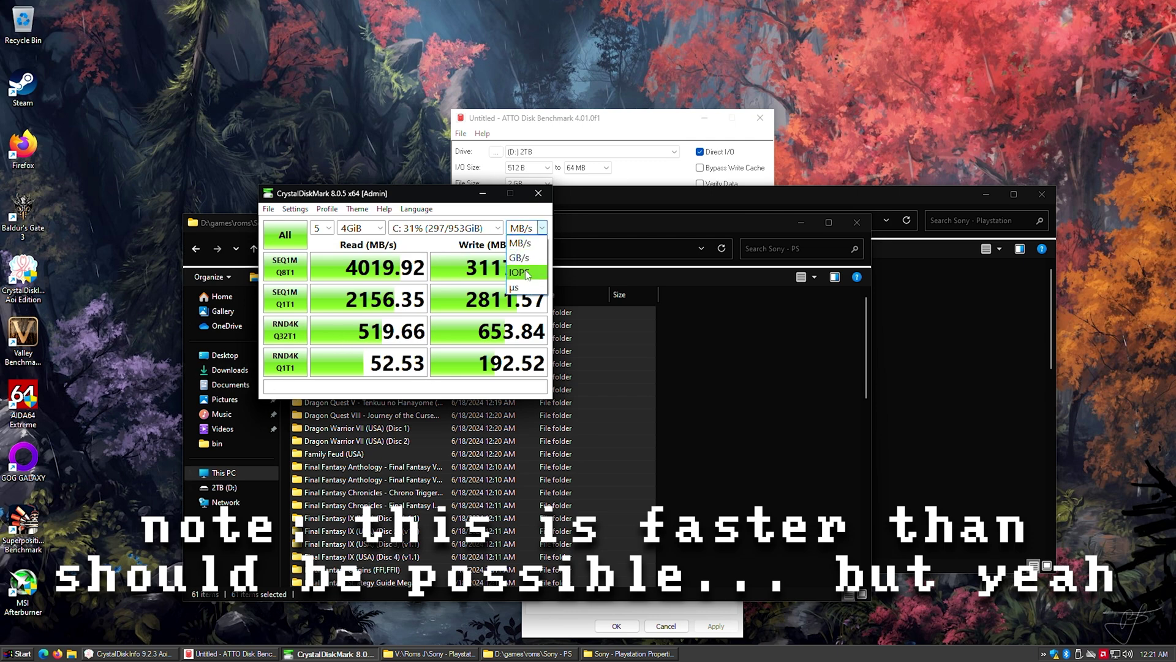
click(519, 272)
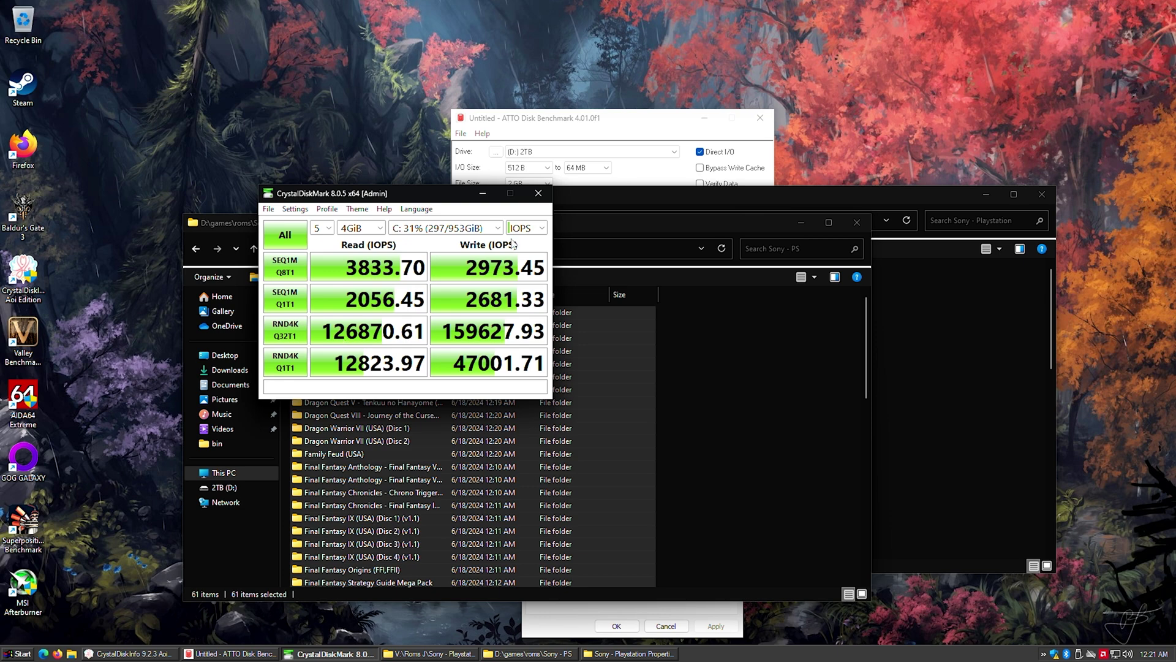
click(530, 229)
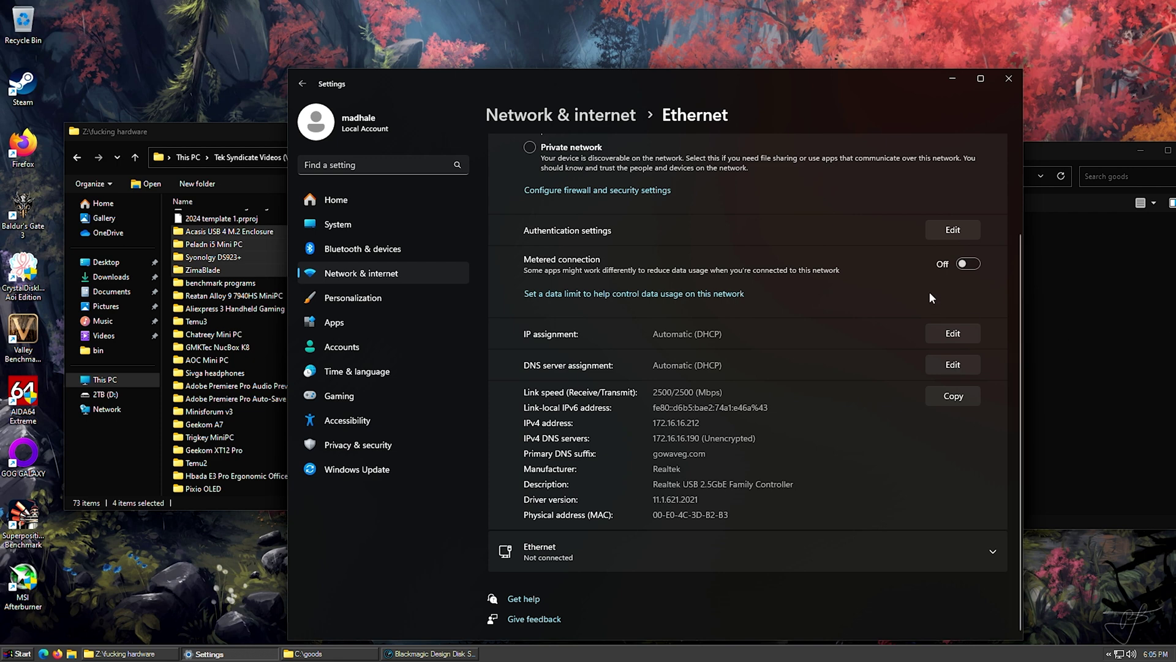
Step: Move and close the Ethernet settings showing 2500/2500 Mbps, then bring the hardware folder forward
drag(815, 106, 686, 72)
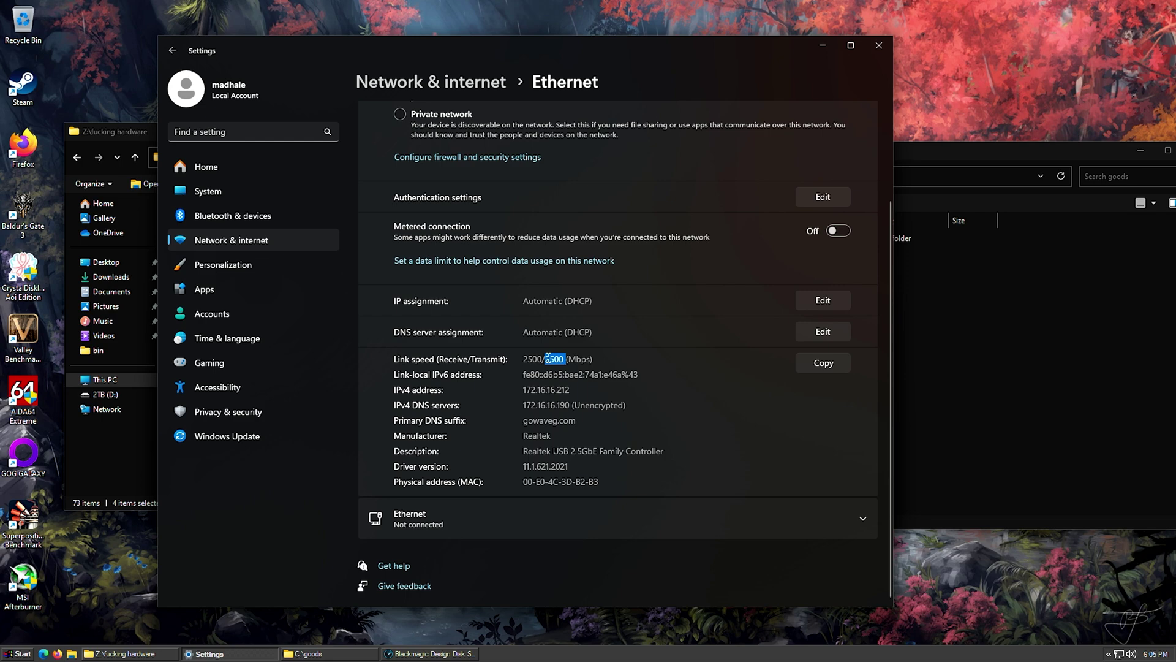
click(881, 49)
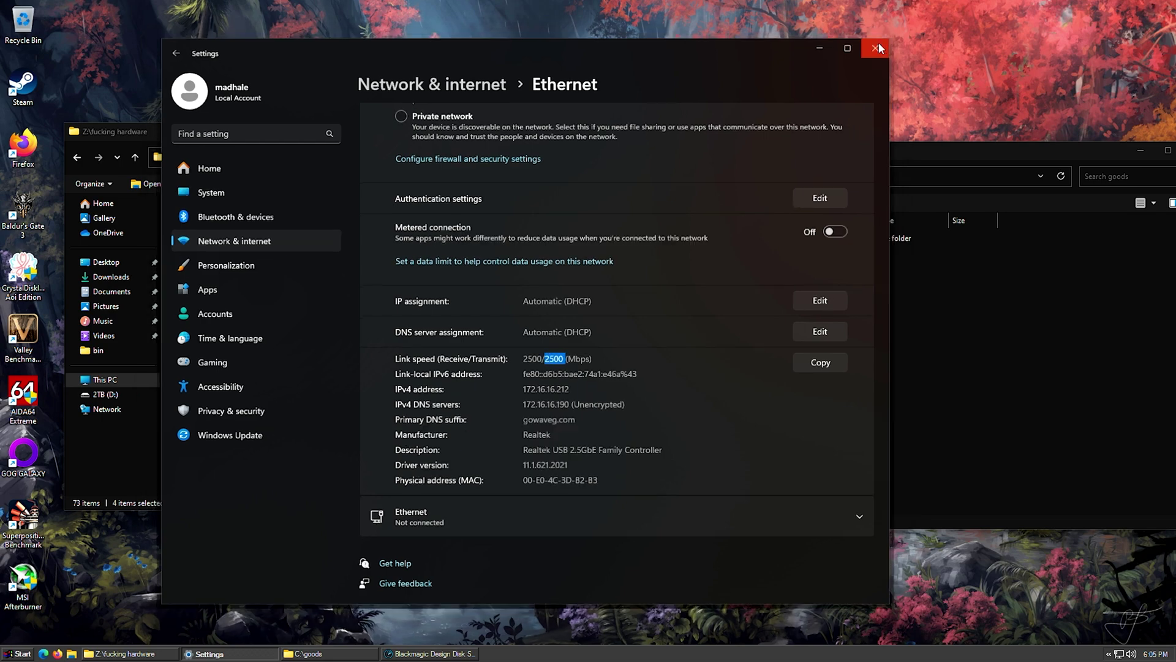
drag(261, 138, 224, 234)
Step: Copy the four hardware folders from the Z: share into C:\goods, approving the security prompt
key(alt+Tab)
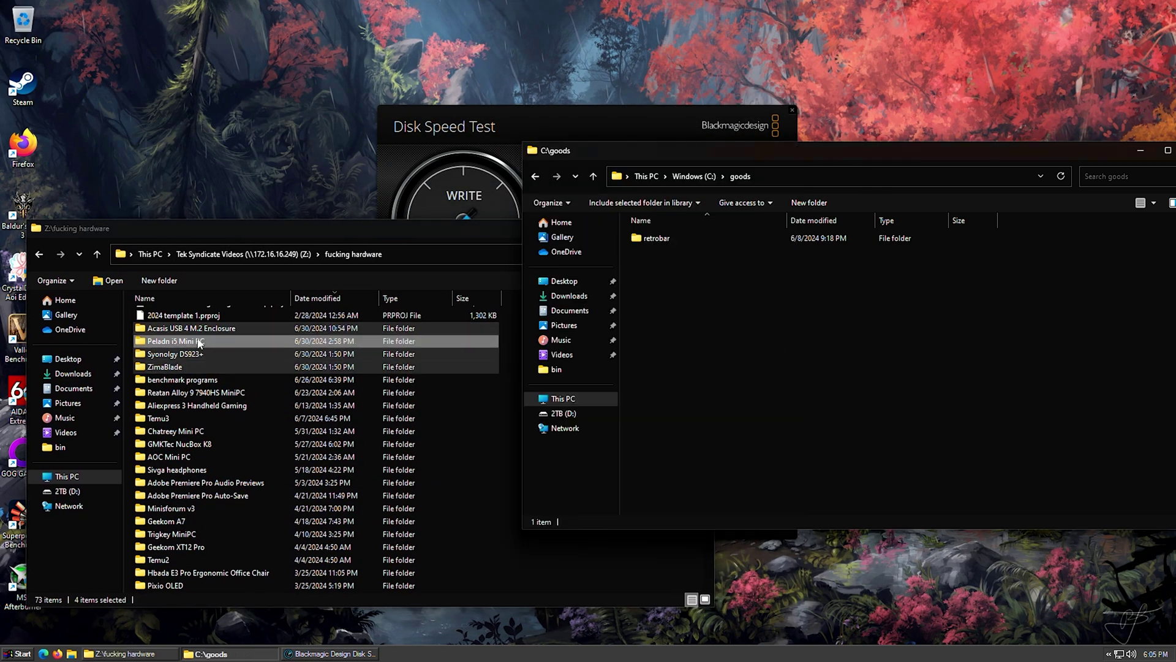
drag(200, 343, 869, 372)
click(626, 337)
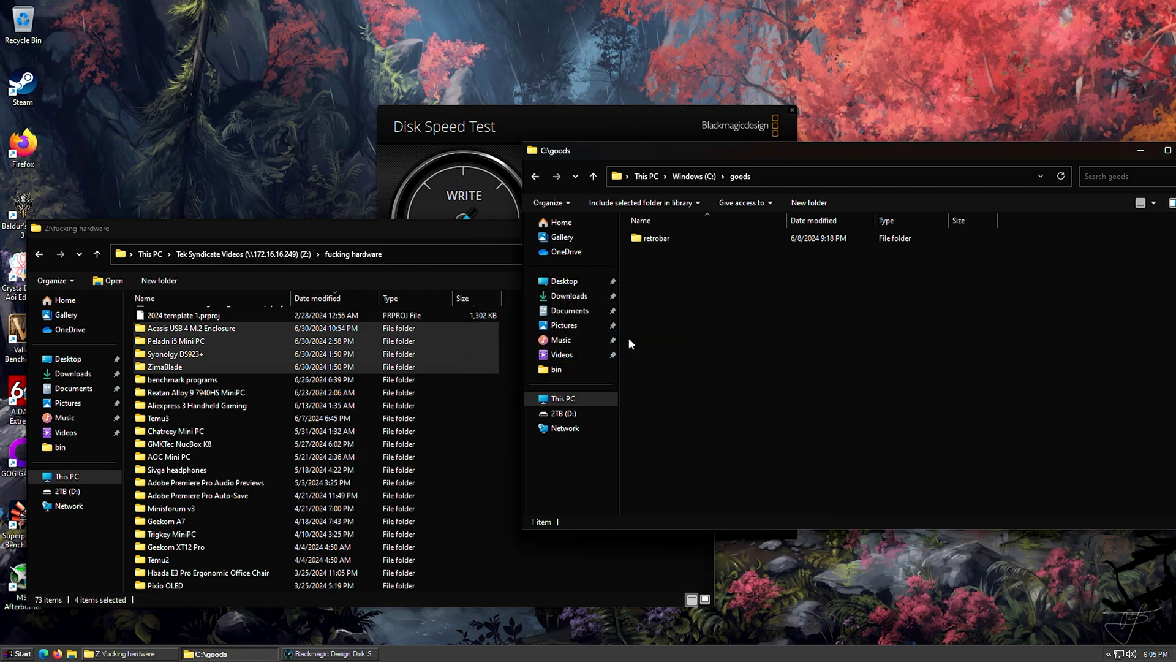
drag(508, 129, 327, 160)
Step: Run Disk Speed Test beside the copy progress window, reaching 2034.7 MB/s write and 2168.1 MB/s read
click(403, 286)
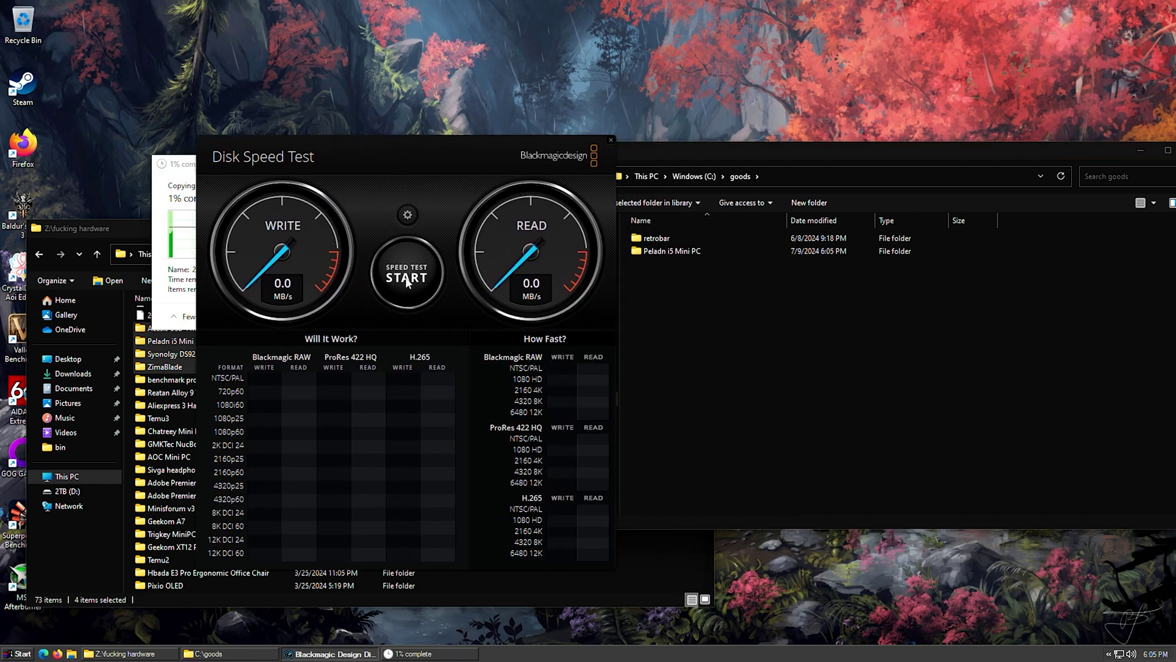
drag(177, 163, 661, 154)
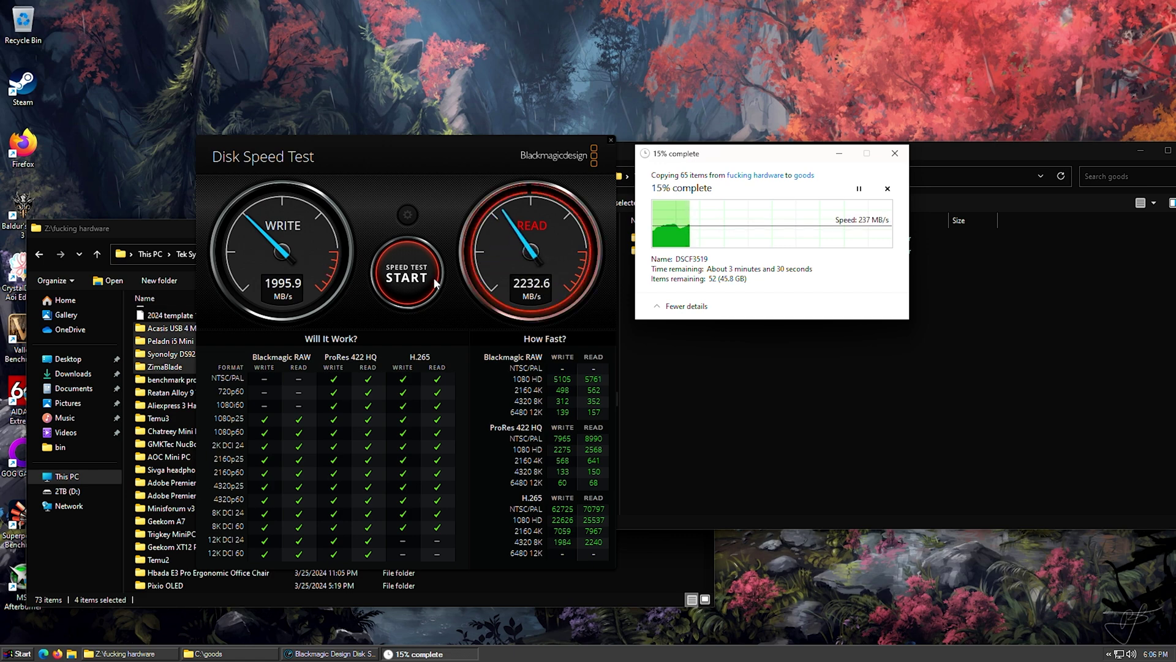
drag(788, 160, 746, 166)
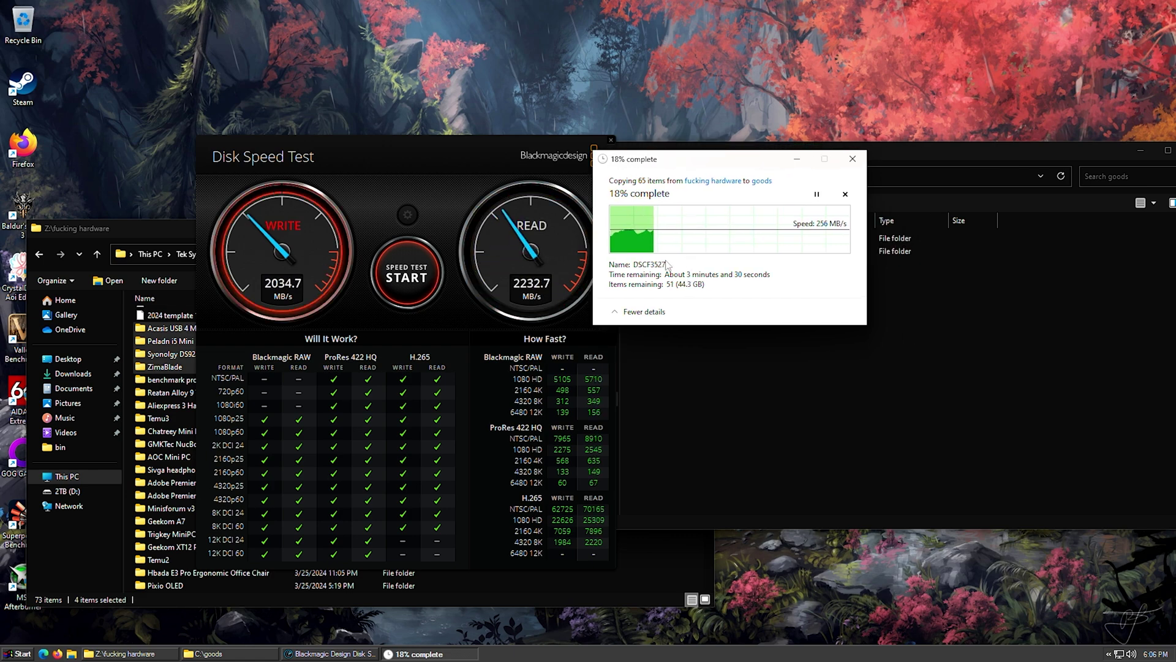
click(588, 140)
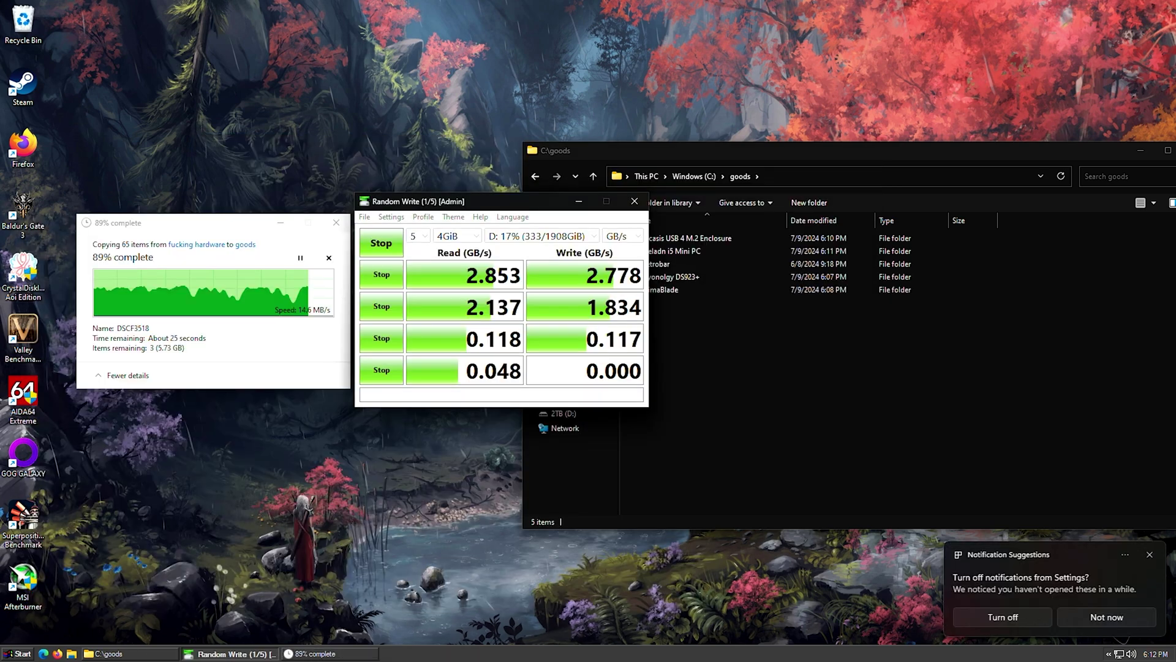
double_click(23, 276)
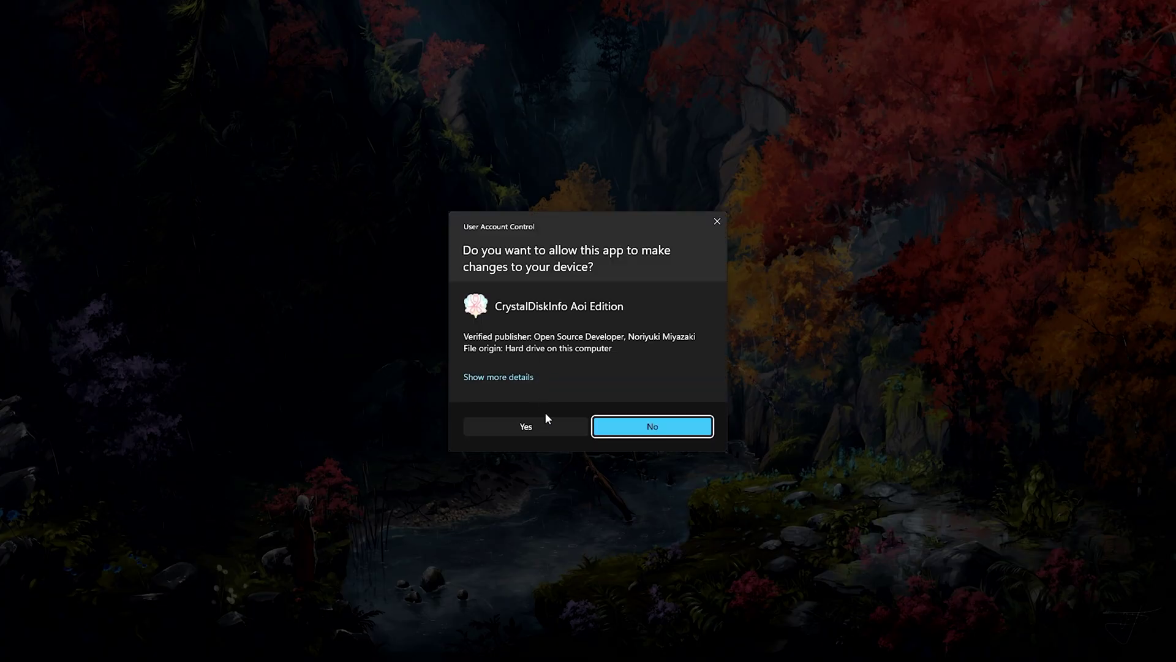
Step: Let CrystalDiskInfo run and close the C:\goods folder window
click(546, 421)
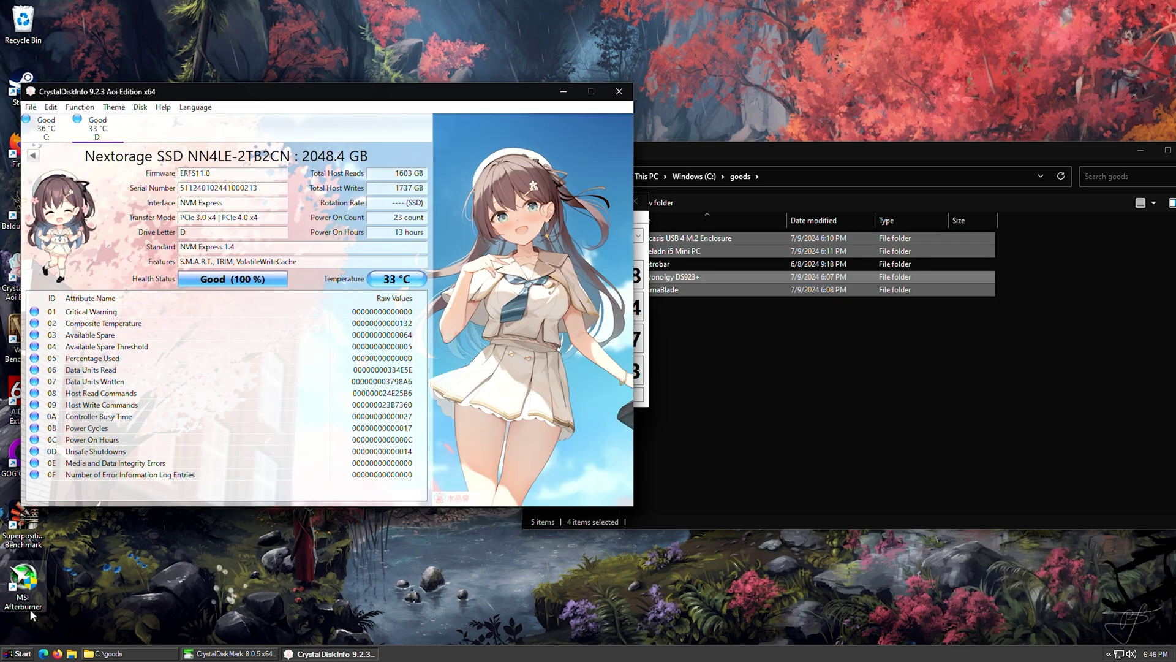
click(830, 387)
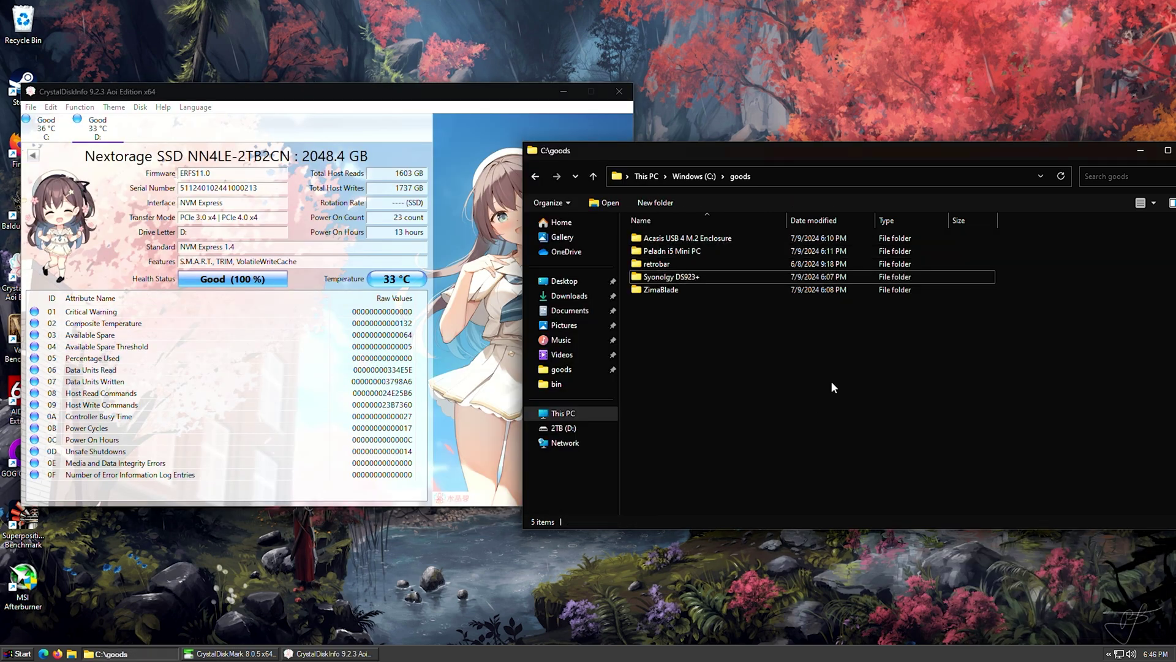
drag(968, 146, 631, 148)
click(859, 147)
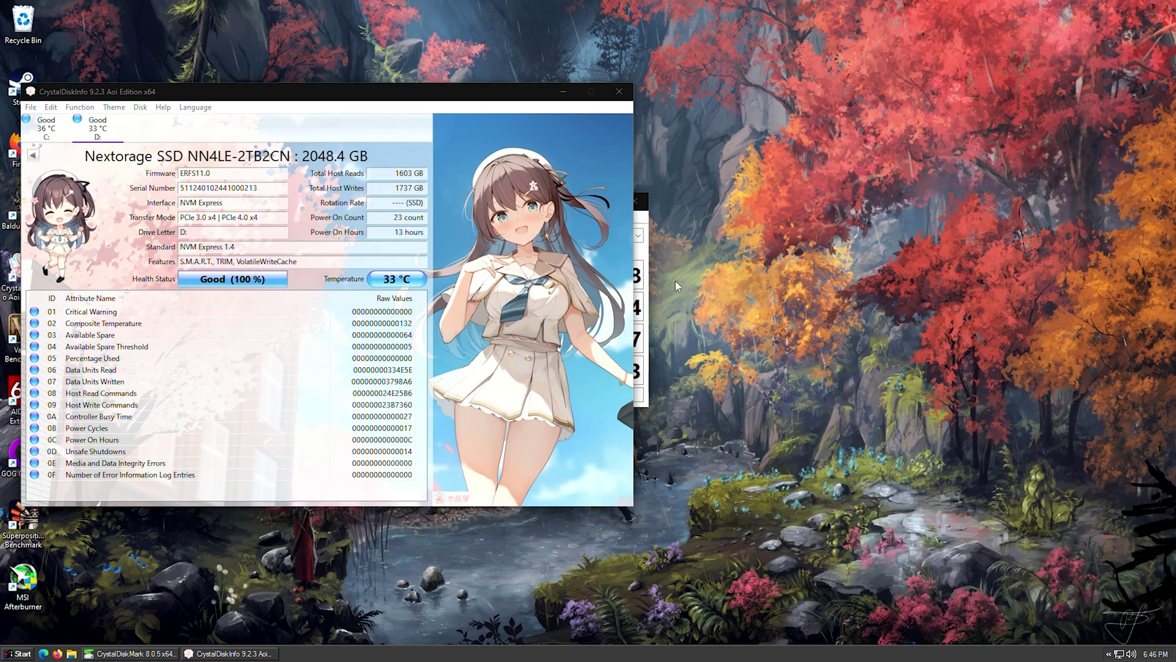
Step: Show CrystalDiskMark's D: results in MB/s (2853.17 read, 2777.82 write) and close CrystalDiskInfo
key(alt+Tab)
drag(517, 207, 508, 207)
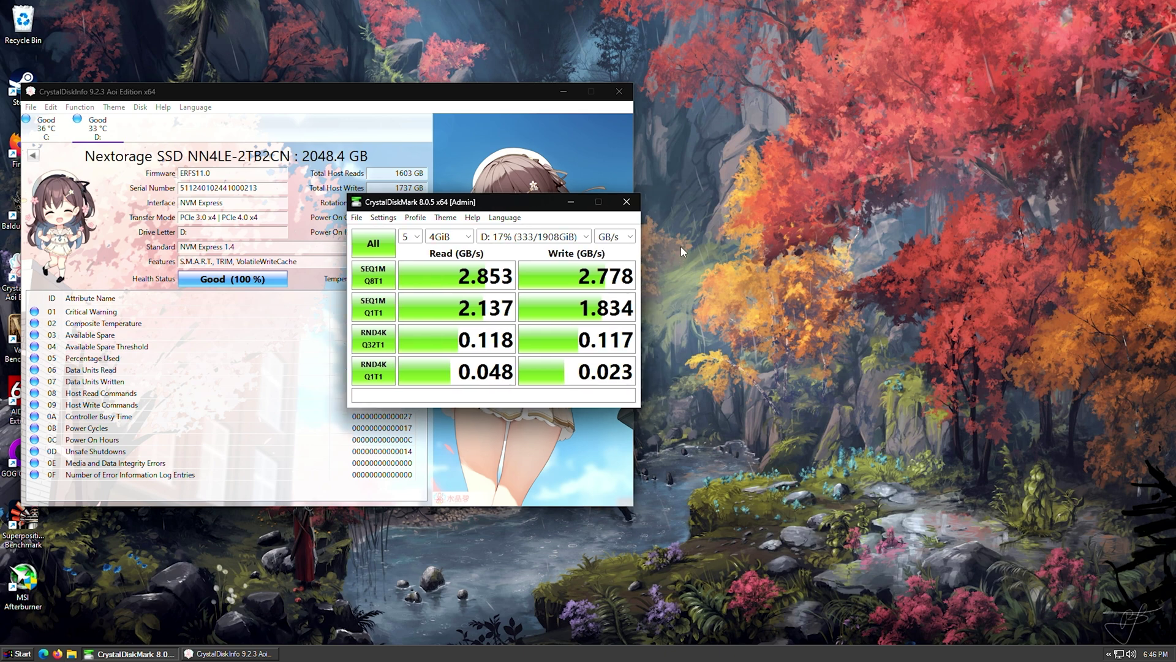
click(631, 238)
click(613, 250)
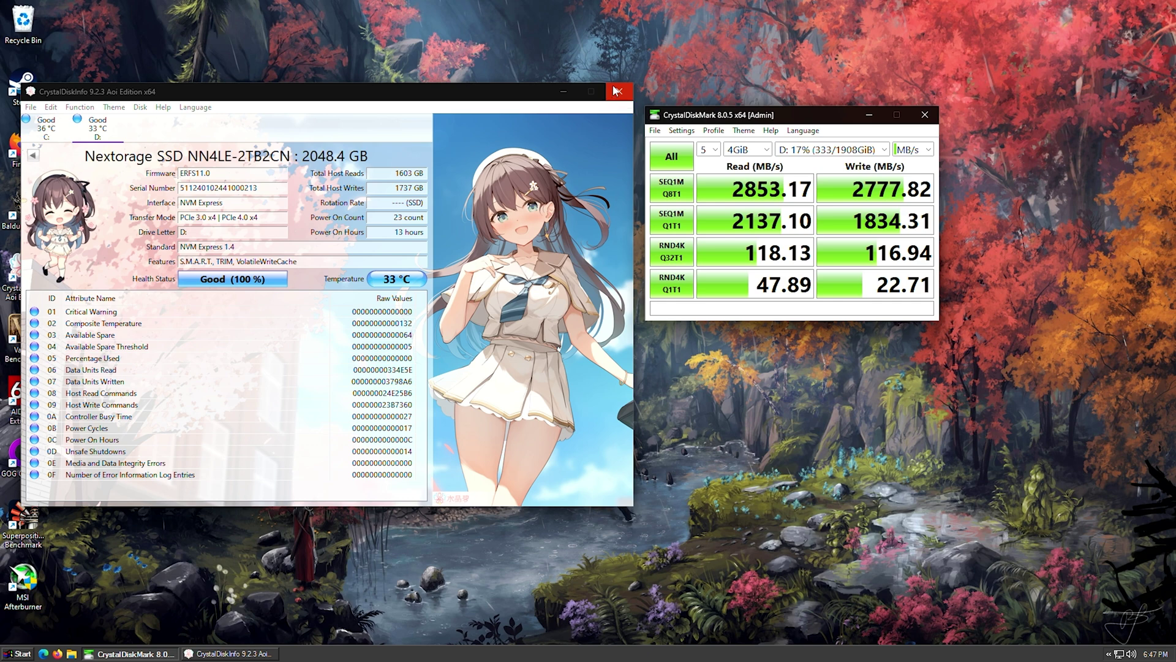
click(617, 91)
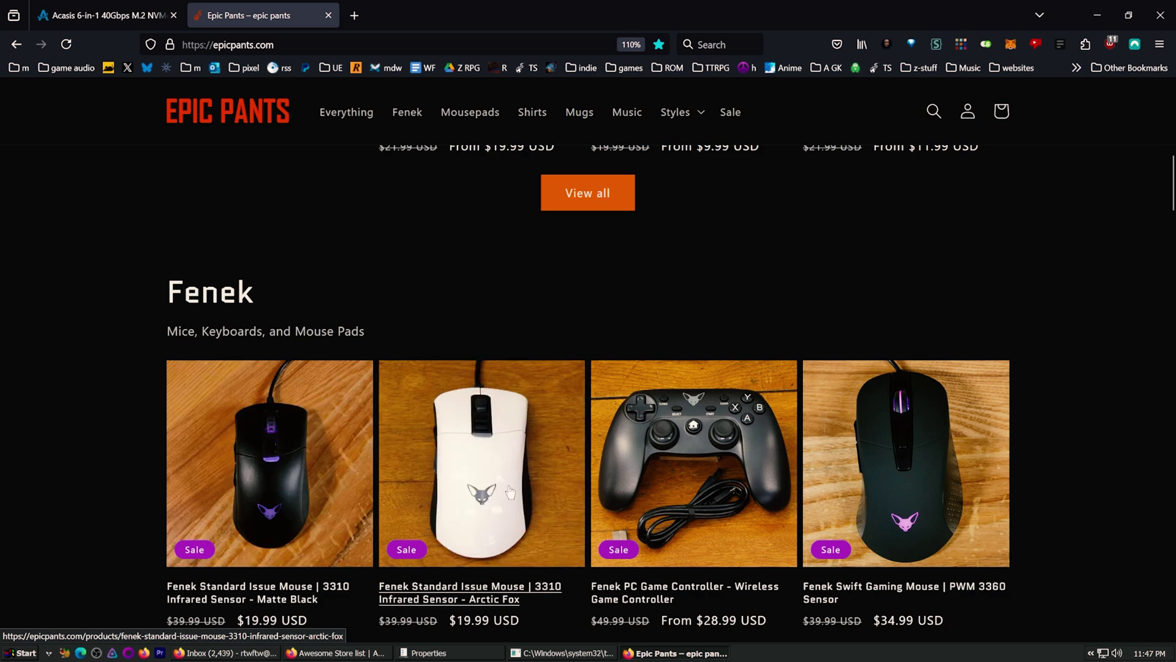
Step: Open the Fenek Swift Gaming Mouse page and look over its 3360 sensor title and specs
click(920, 475)
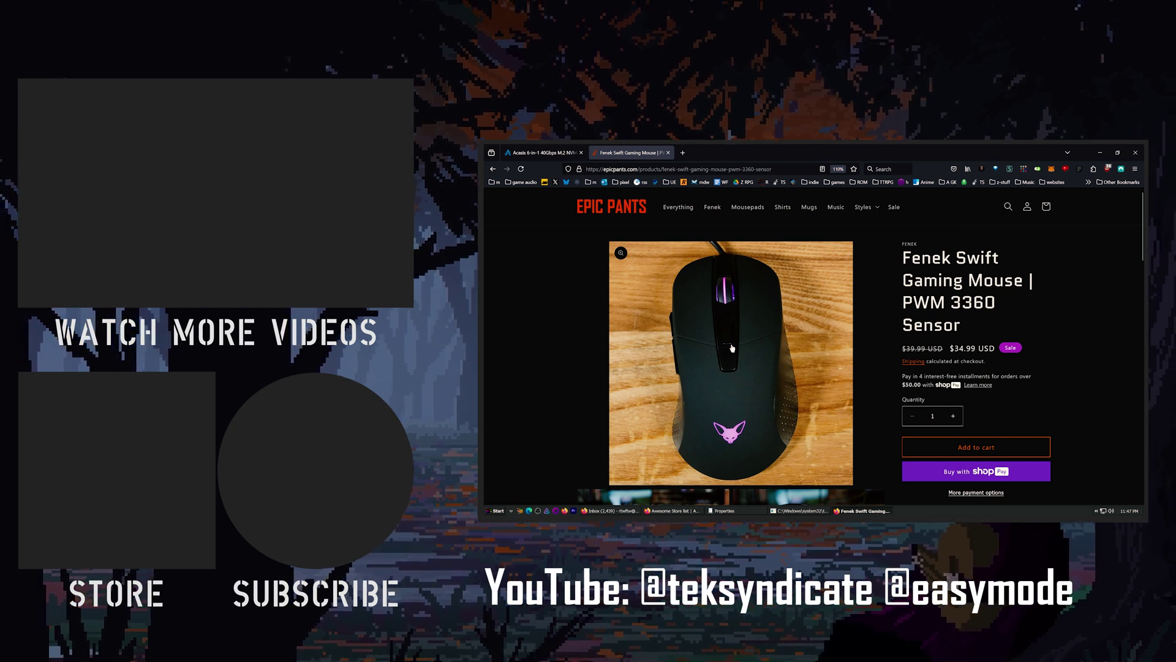
double_click(973, 301)
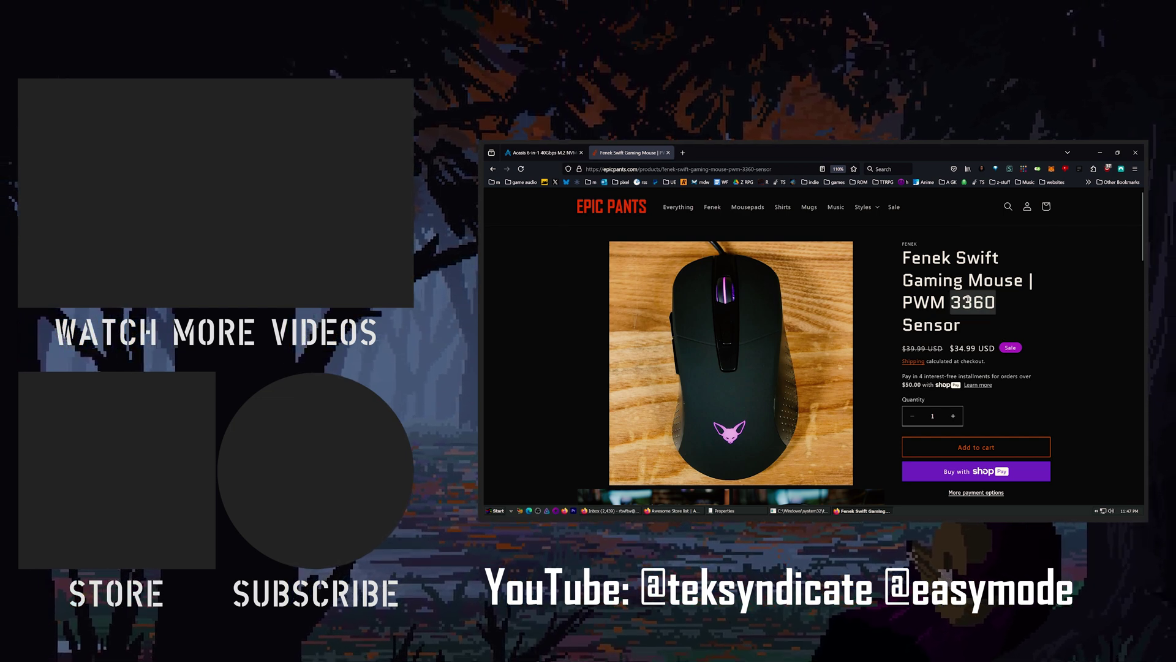
scroll(692, 359, down, 10)
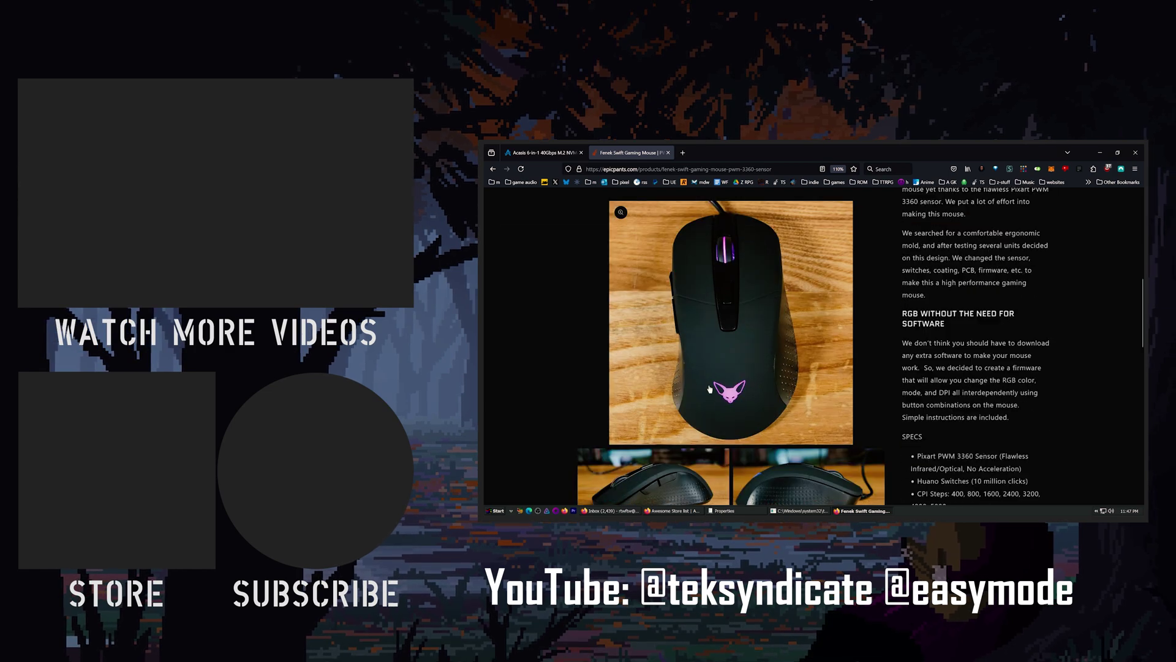
scroll(691, 408, down, 2)
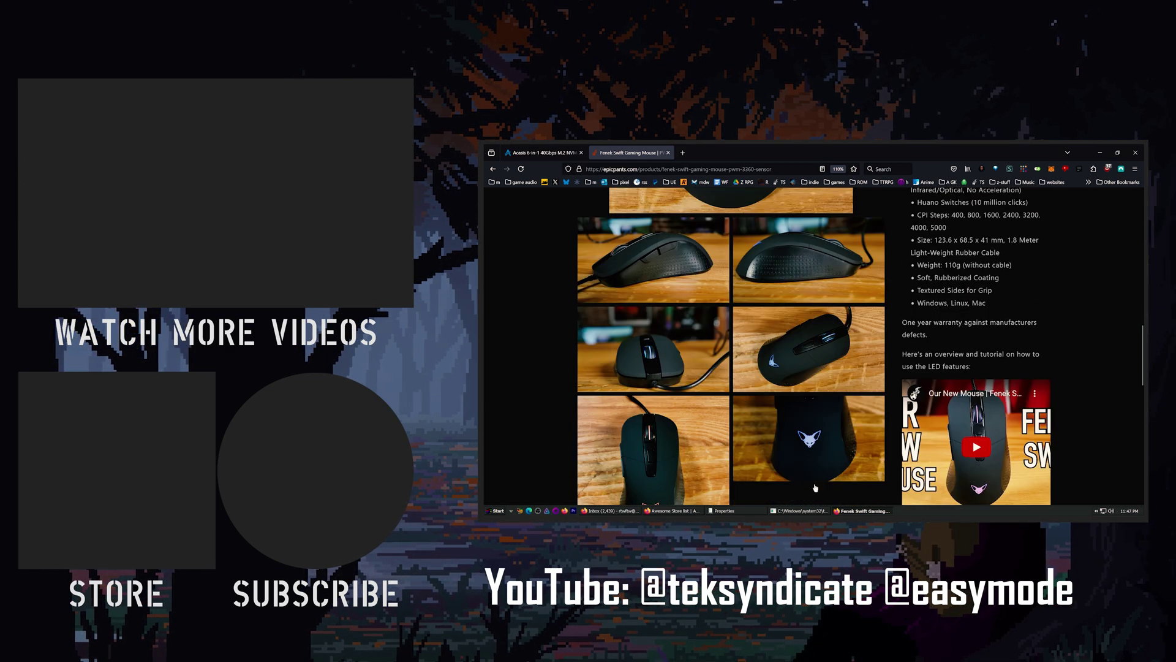
scroll(990, 329, up, 5)
scroll(998, 392, up, 1)
Step: Highlight the $39.99 original and $34.99 sale prices on the product page
click(953, 358)
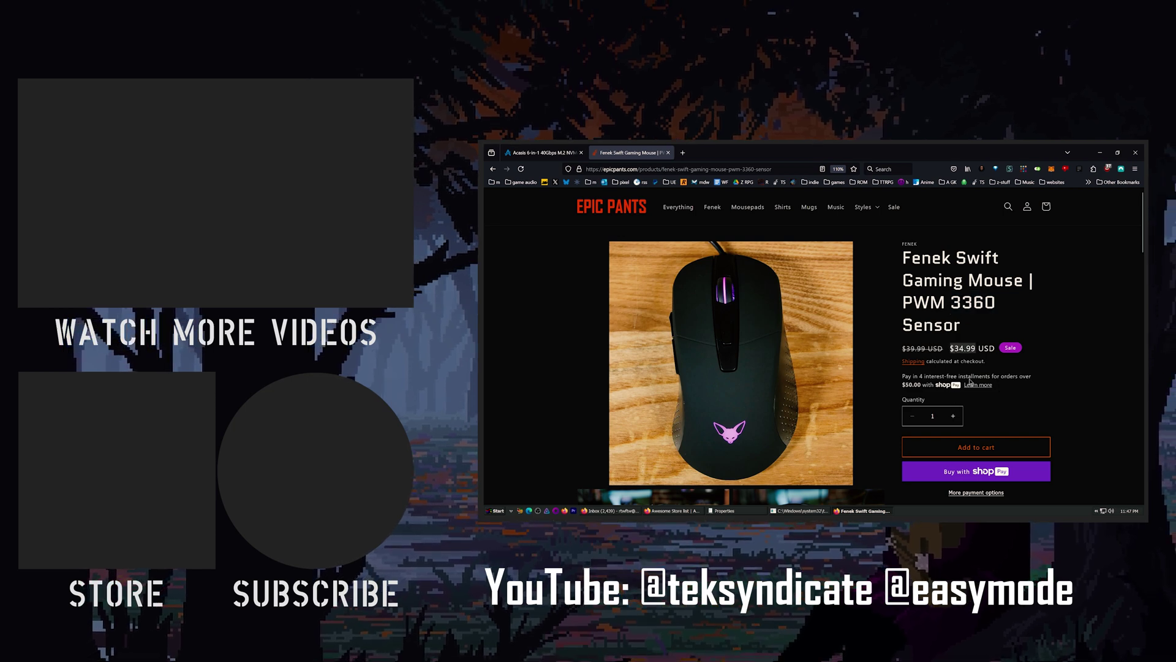
click(972, 351)
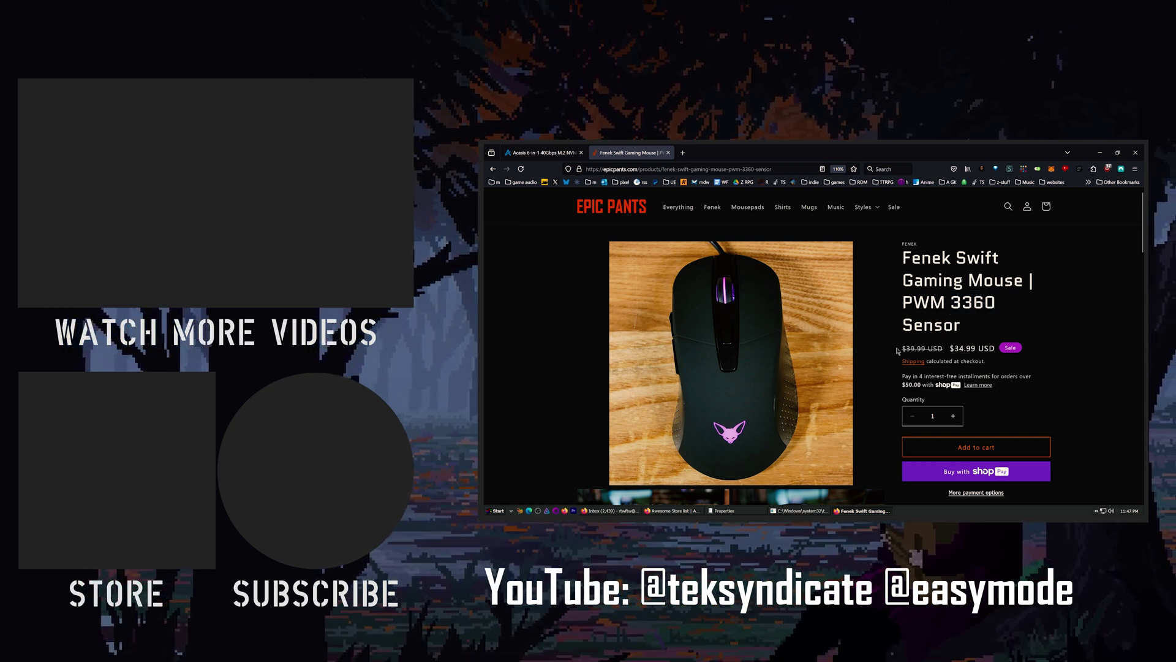
drag(896, 351, 978, 347)
click(520, 245)
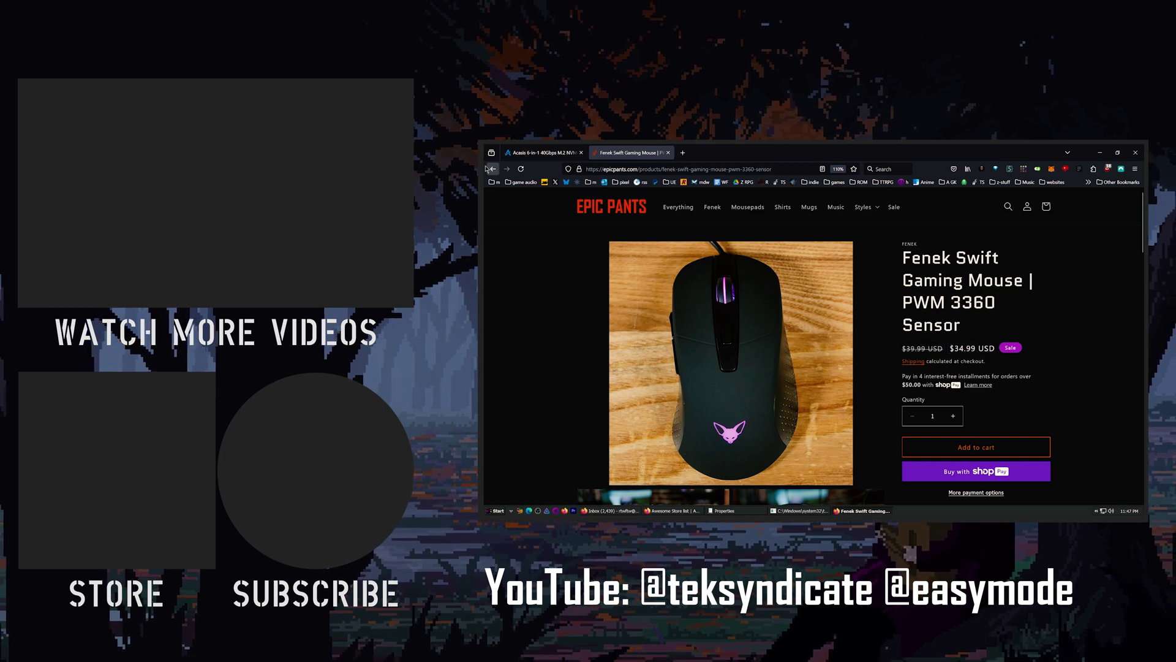